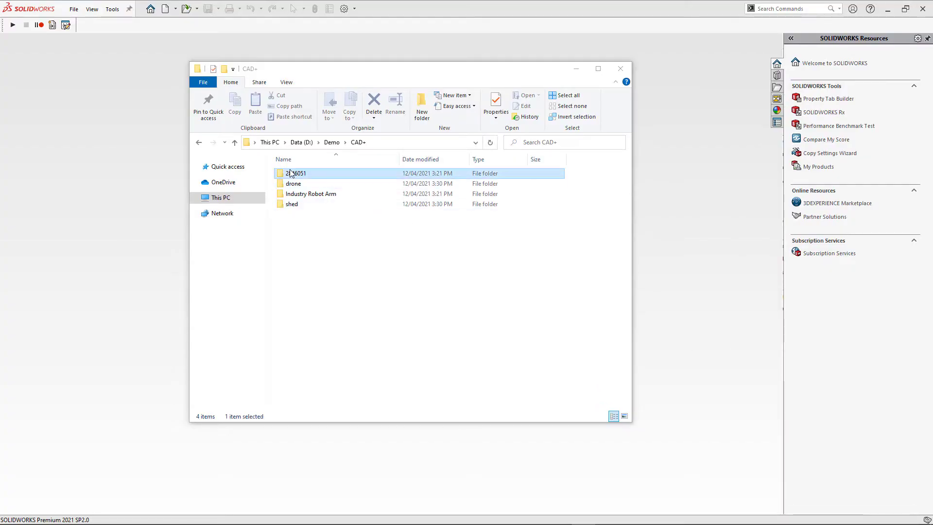
Step: Open part 6I1392.sldprt from the CAD+\2846051\2846051 folder in SOLIDWORKS
{"action": "double_click", "coordinate": [290, 173]}
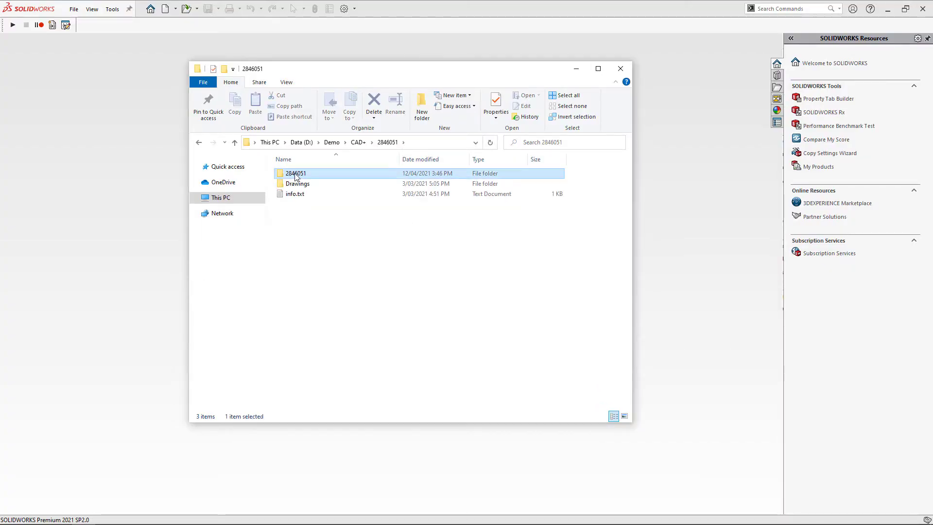
{"action": "double_click", "coordinate": [290, 173]}
{"action": "left_click_drag", "start_coordinate": [298, 203], "coordinate": [144, 190]}
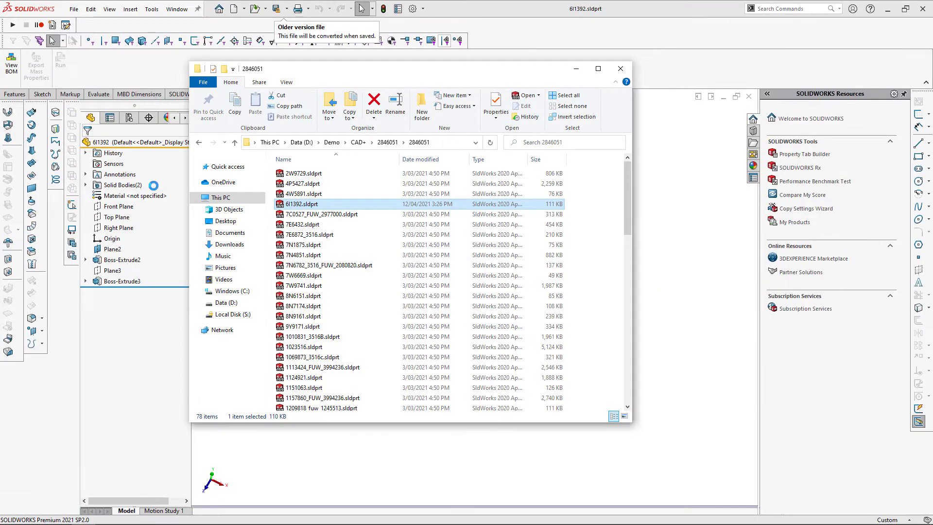
Step: Switch the SOLIDWORKS part to the Isometric view
{"action": "left_click", "coordinate": [303, 450]}
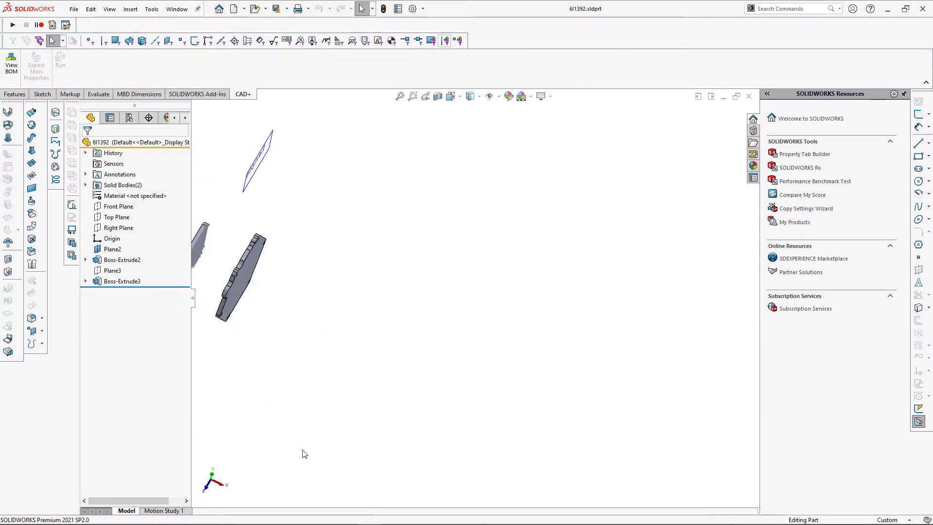
{"action": "left_click", "coordinate": [451, 96]}
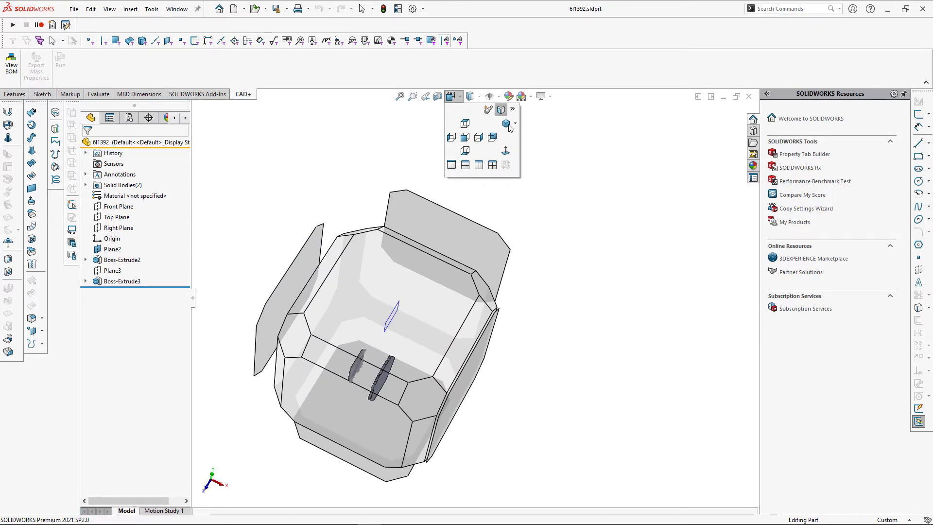
{"action": "left_click", "coordinate": [506, 123]}
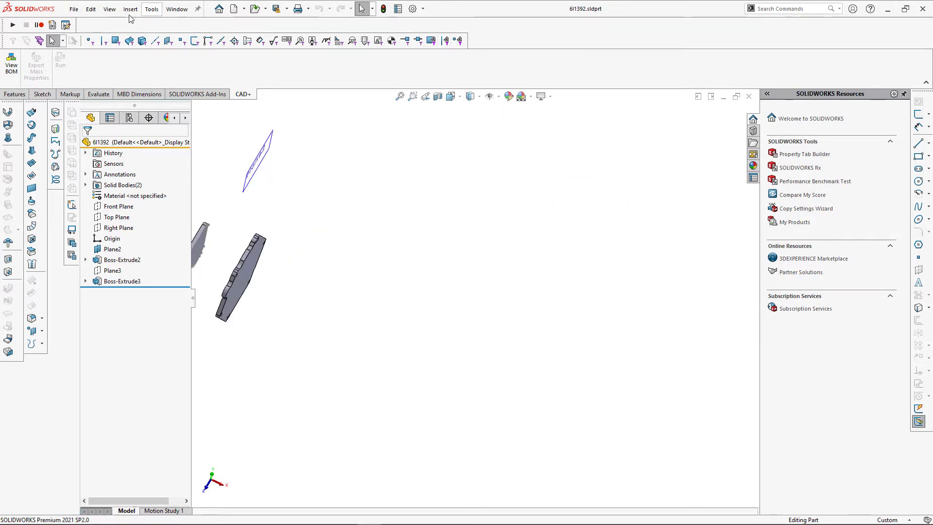
{"action": "left_click", "coordinate": [111, 10]}
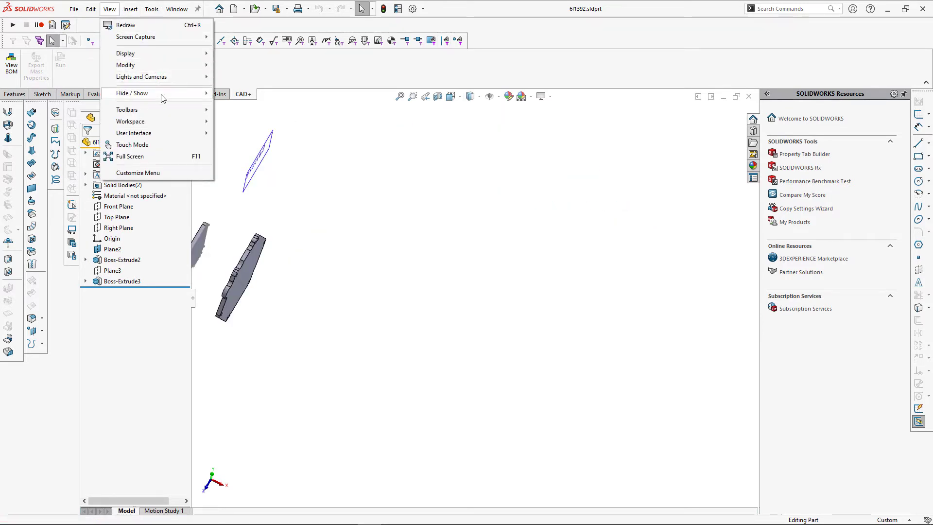
{"action": "left_click", "coordinate": [422, 167]}
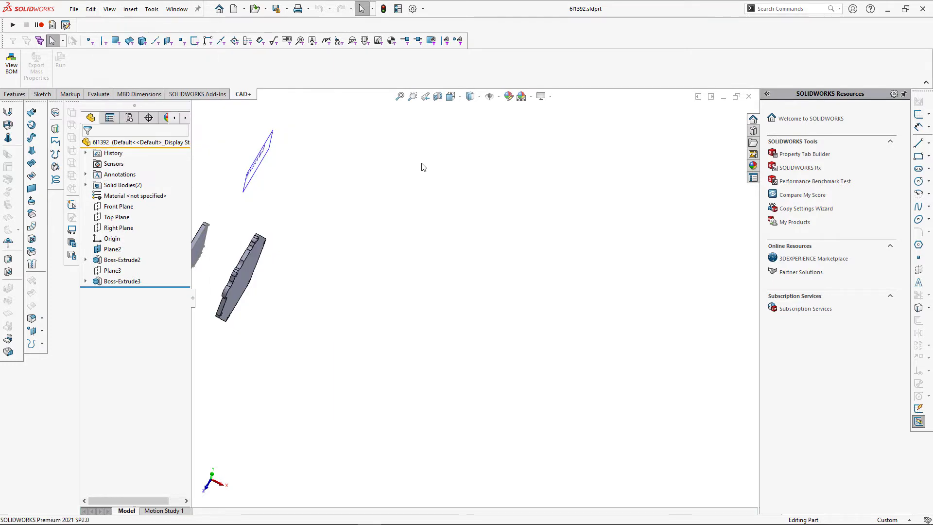
Step: Create a new macro saved as ForceRebuild and maximize it in the VBA editor
{"action": "left_click", "coordinate": [52, 25]}
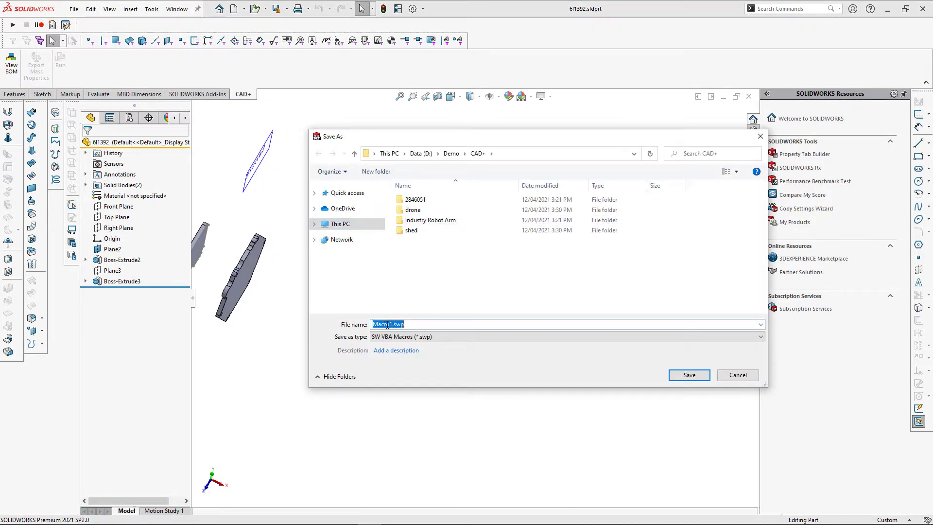
{"action": "type", "text": "ForceRebuild"}
{"action": "key", "text": "Return"}
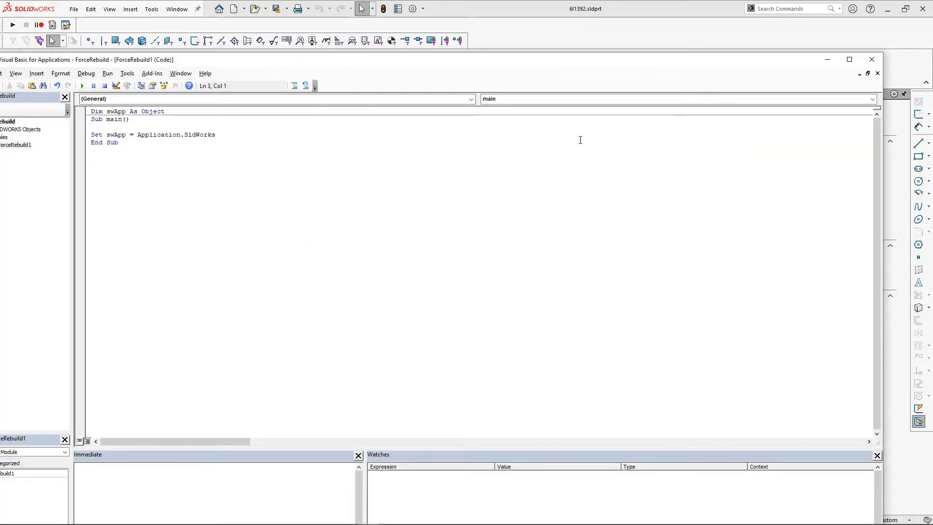
{"action": "double_click", "coordinate": [598, 61]}
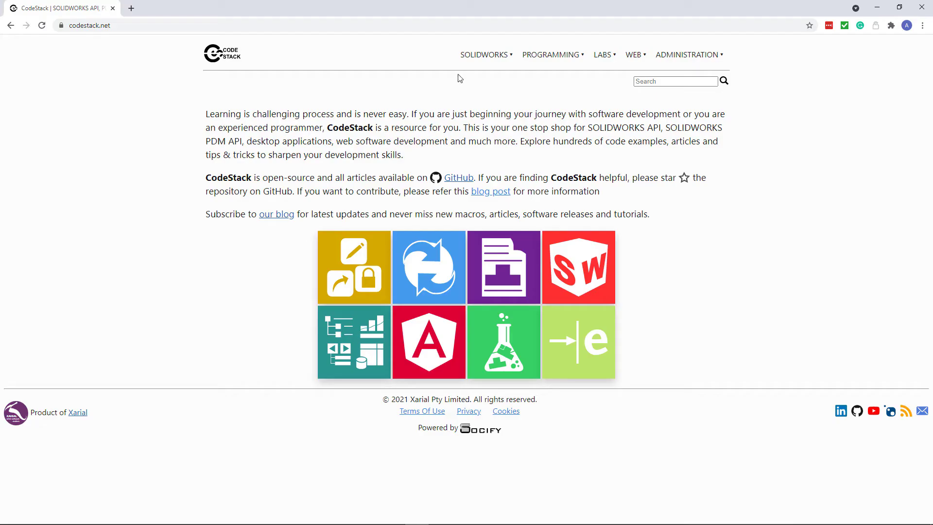
Step: In CodeStack Goodies, open 'Macro to force rebuild SOLIDWORKS document' and scroll to its code
{"action": "mouse_move", "coordinate": [485, 55]}
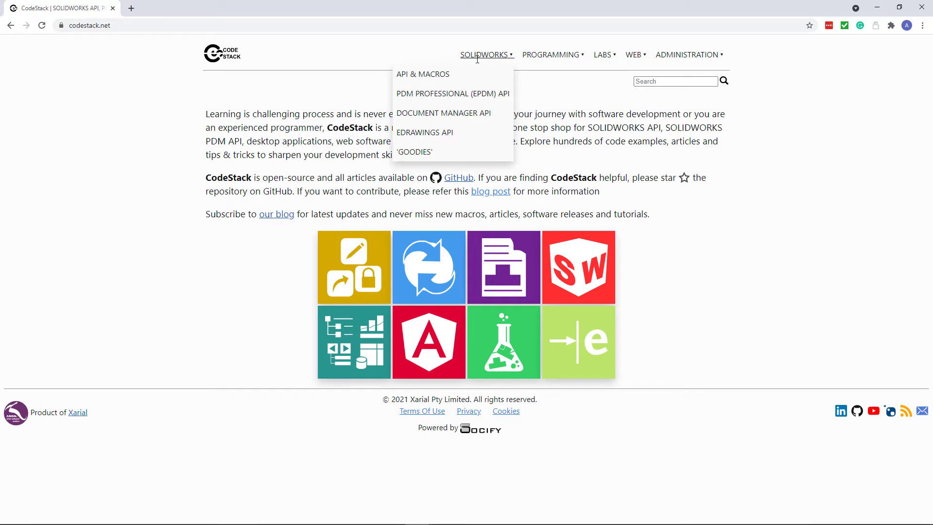
{"action": "left_click", "coordinate": [418, 152]}
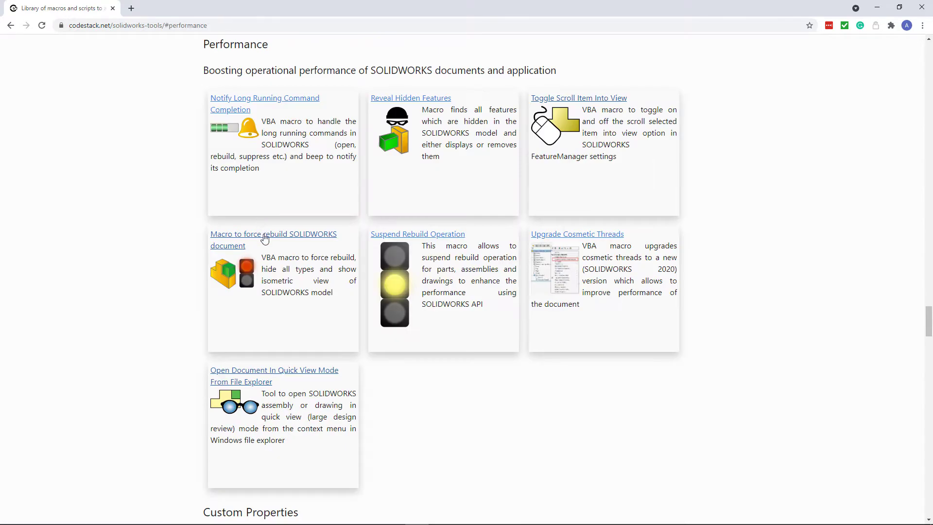
{"action": "left_click", "coordinate": [262, 237]}
{"action": "scroll", "coordinate": [291, 237], "scroll_direction": "down", "scroll_amount": 5}
{"action": "scroll", "coordinate": [308, 237], "scroll_direction": "down", "scroll_amount": 10}
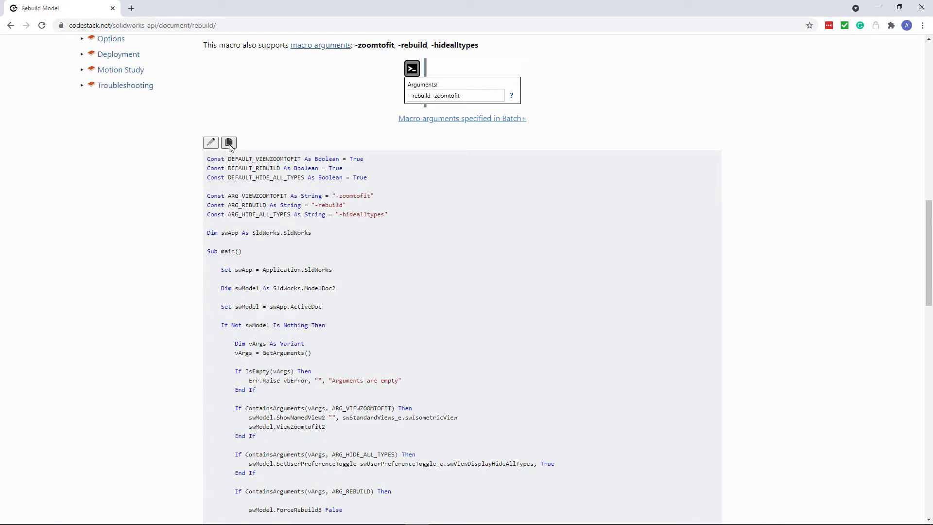
Step: Copy the CodeStack macro code and paste it over the ForceRebuild module's existing code
{"action": "left_click", "coordinate": [229, 142]}
{"action": "left_click", "coordinate": [877, 8]}
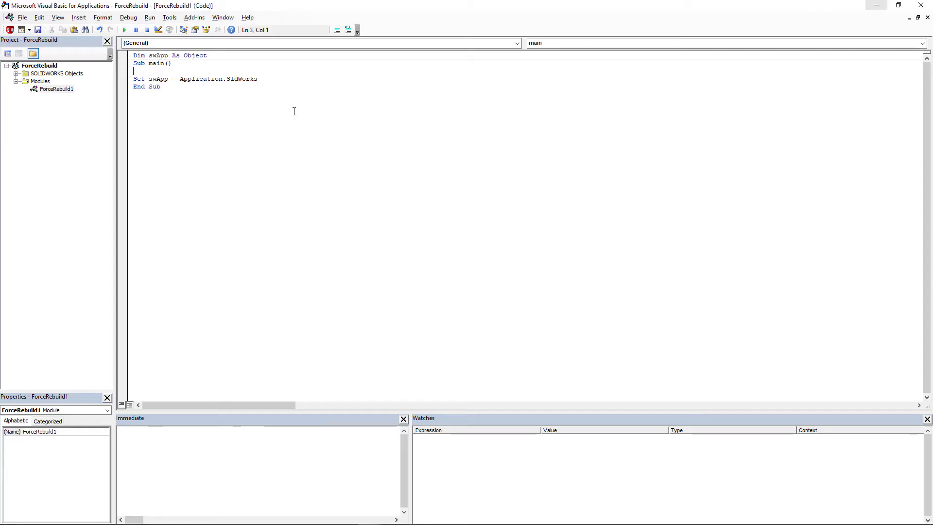
{"action": "key", "text": "ctrl+a"}
{"action": "right_click", "coordinate": [150, 85]}
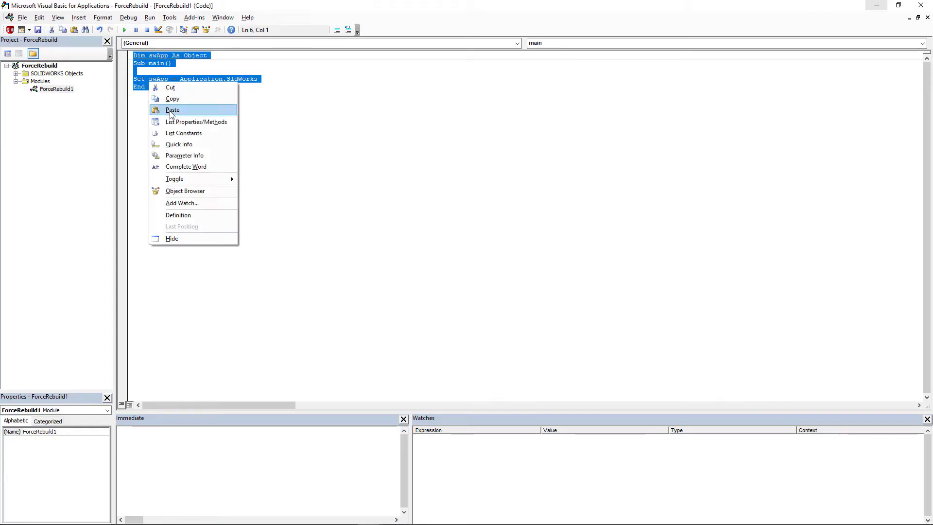
{"action": "left_click", "coordinate": [167, 108]}
Step: Run the ForceRebuild macro's Sub main on the open part
{"action": "double_click", "coordinate": [220, 6]}
{"action": "scroll", "coordinate": [535, 237], "scroll_direction": "up", "scroll_amount": 20}
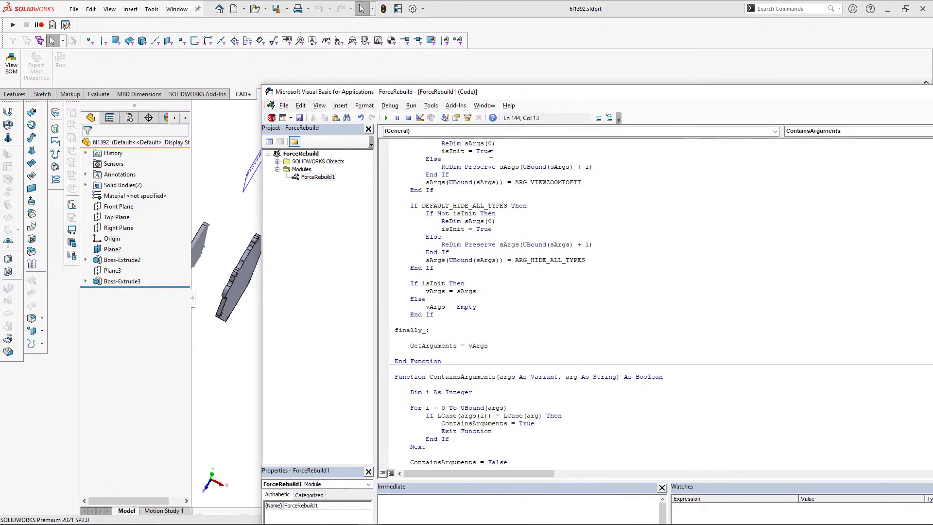
{"action": "scroll", "coordinate": [534, 237], "scroll_direction": "up", "scroll_amount": 7}
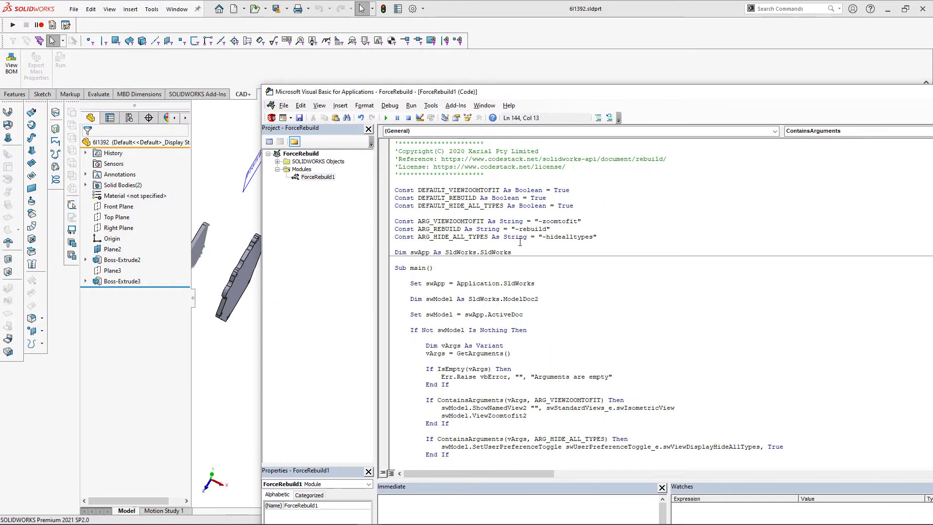
{"action": "left_click", "coordinate": [458, 270]}
{"action": "left_click_drag", "start_coordinate": [420, 93], "coordinate": [609, 86]}
{"action": "left_click", "coordinate": [574, 111]}
{"action": "left_click_drag", "start_coordinate": [630, 90], "coordinate": [565, 199]}
{"action": "left_click_drag", "start_coordinate": [844, 195], "coordinate": [709, 192]}
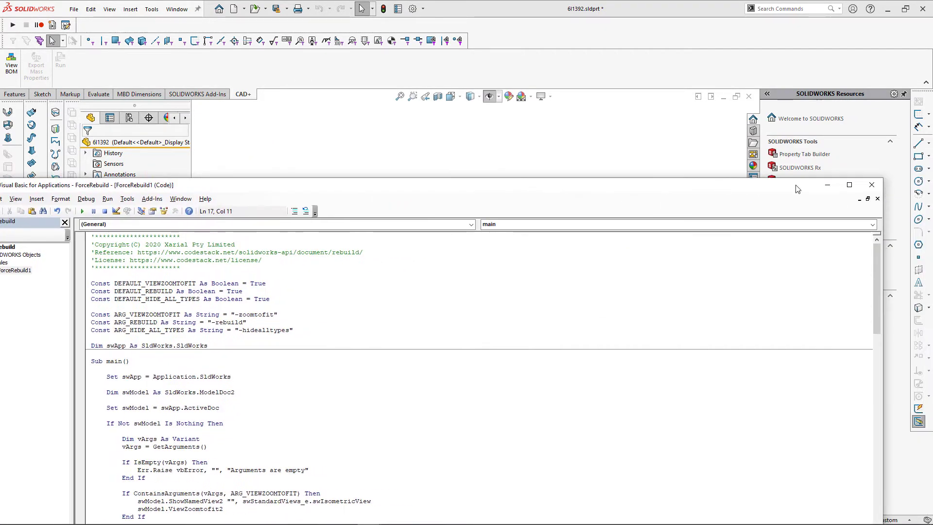
{"action": "key", "text": "alt+F11"}
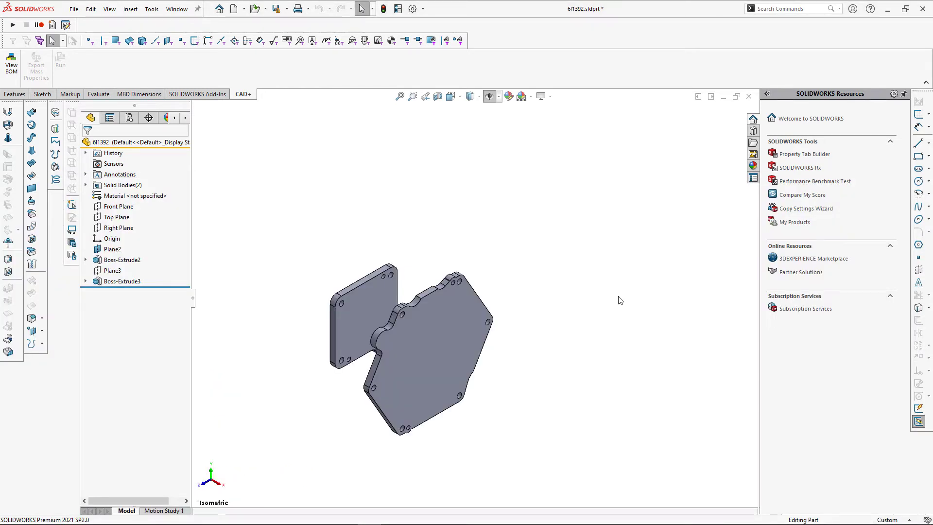
Step: Close the part without saving, exit SOLIDWORKS, and start a new Batch+ SOLIDWORKS batch
{"action": "left_click", "coordinate": [748, 97]}
{"action": "left_click", "coordinate": [486, 276]}
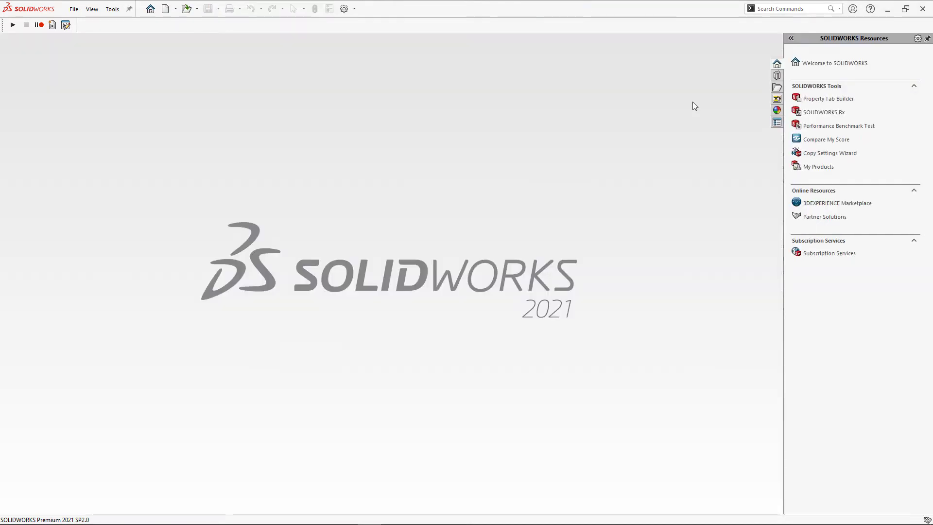
{"action": "left_click", "coordinate": [923, 9]}
{"action": "left_click", "coordinate": [377, 203]}
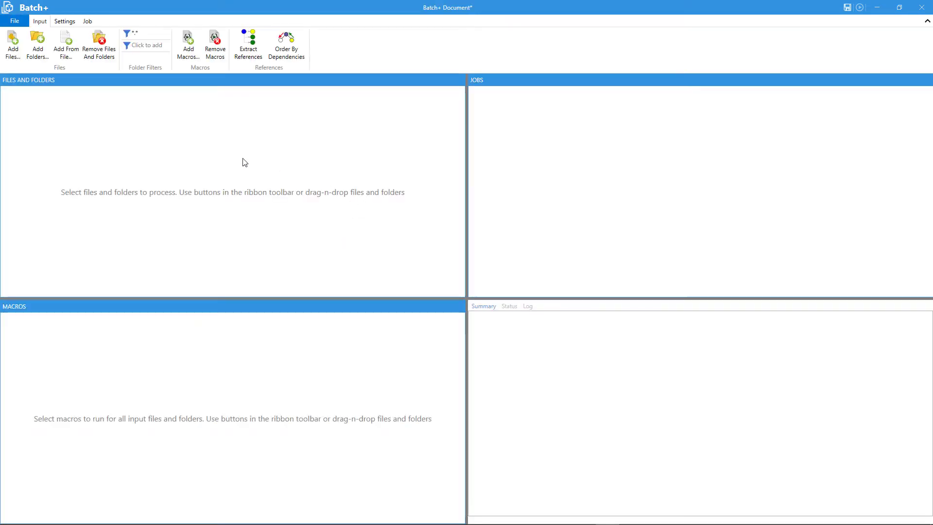
Step: Add the 2846051 and shed folders to the batch's Files and Folders inputs
{"action": "key", "text": "alt+Tab"}
{"action": "left_click", "coordinate": [292, 204]}
{"action": "left_click", "coordinate": [296, 173], "text": "ctrl"}
{"action": "left_click_drag", "start_coordinate": [296, 173], "coordinate": [125, 152]}
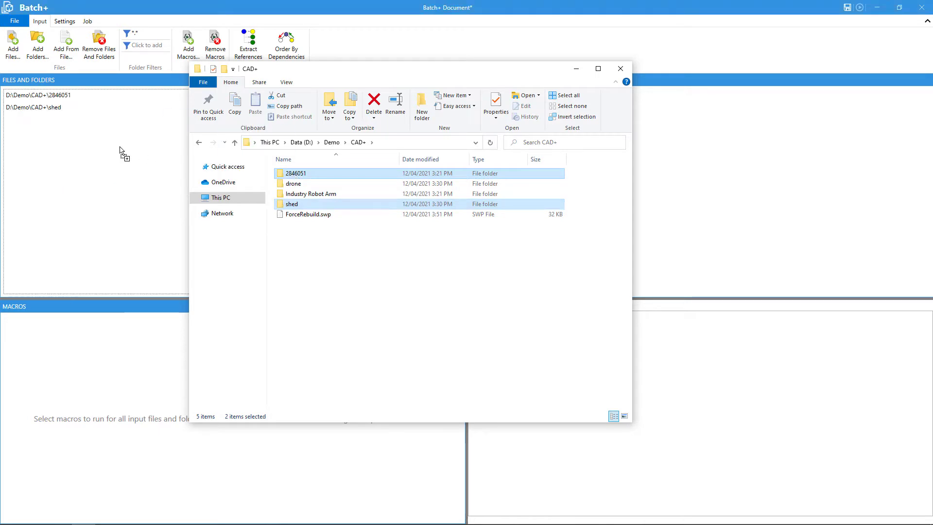
Step: Add ForceRebuild.swp as the batch macro and begin editing the folder filter
{"action": "left_click", "coordinate": [300, 219]}
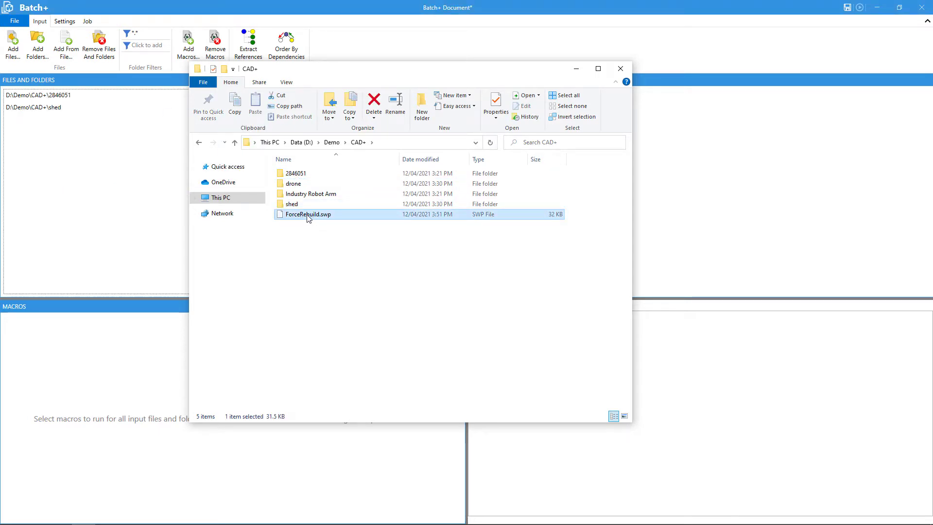
{"action": "left_click_drag", "start_coordinate": [307, 218], "coordinate": [115, 377]}
{"action": "left_click", "coordinate": [130, 260]}
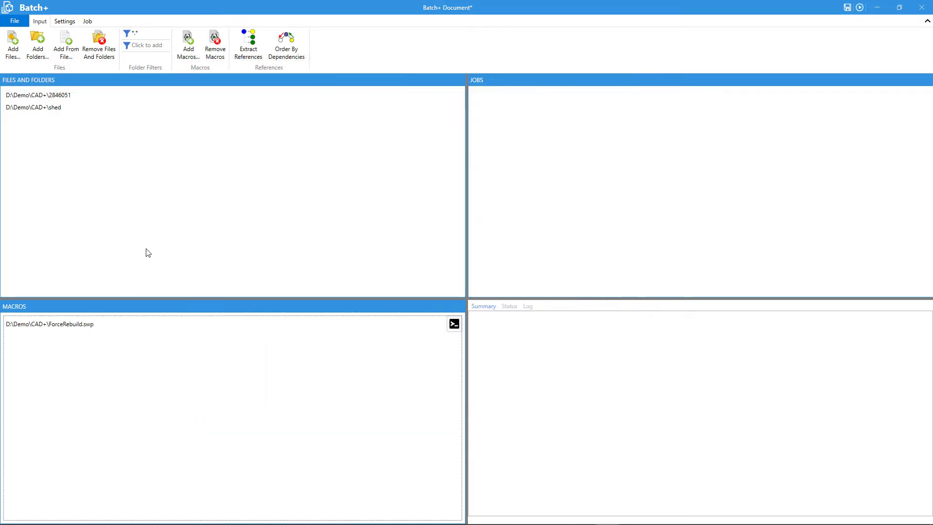
{"action": "left_click", "coordinate": [144, 33]}
{"action": "left_click", "coordinate": [145, 33]}
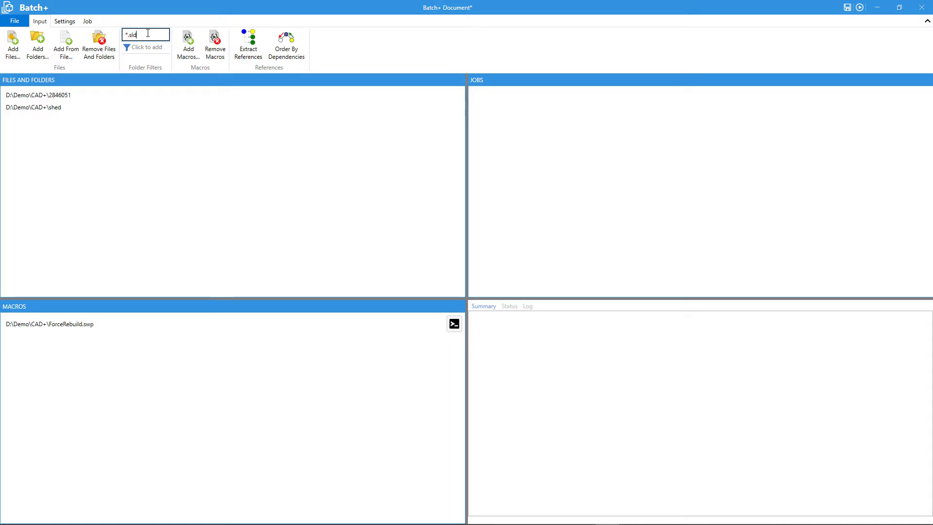
Step: Filter folder inputs to *.sld* files and turn on Order By Dependencies
{"action": "type", "text": "*.sld*"}
{"action": "key", "text": "Return"}
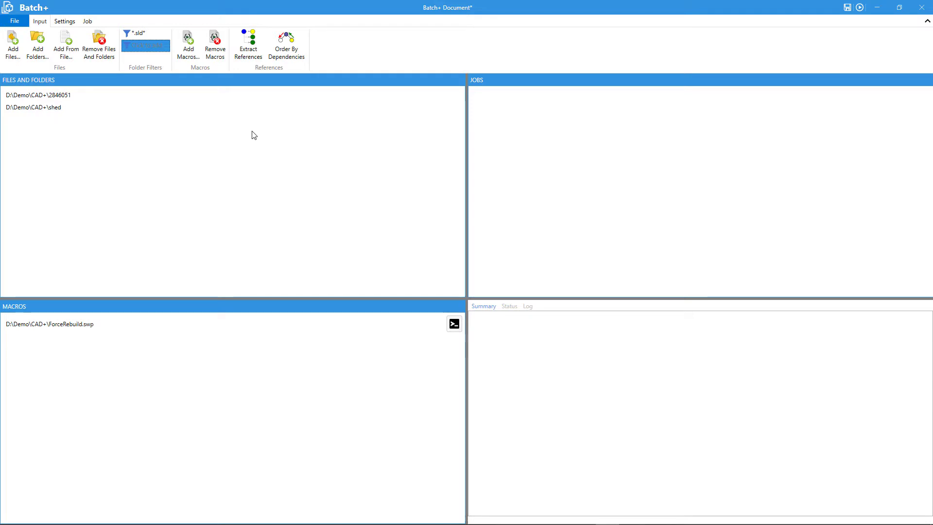
{"action": "left_click", "coordinate": [287, 53]}
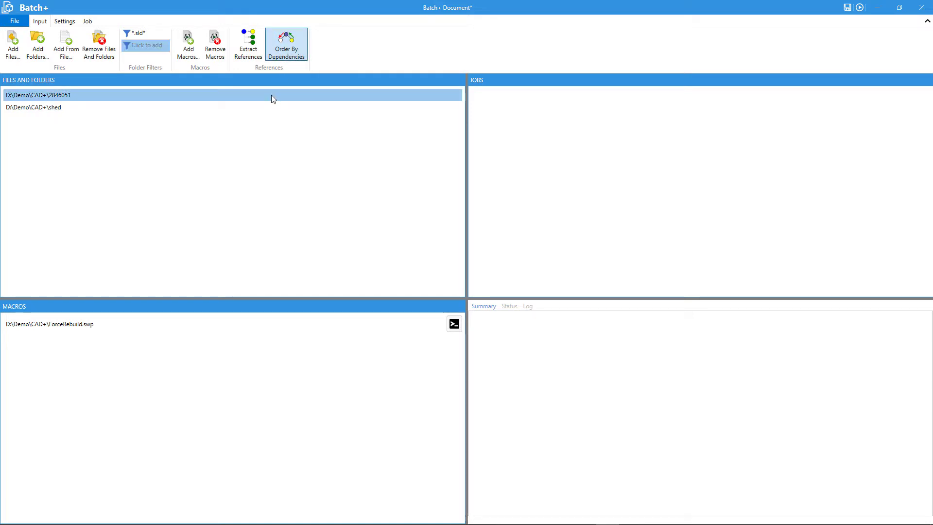
Step: Set the batch to run SOLIDWORKS 2021 in the background
{"action": "left_click", "coordinate": [67, 22]}
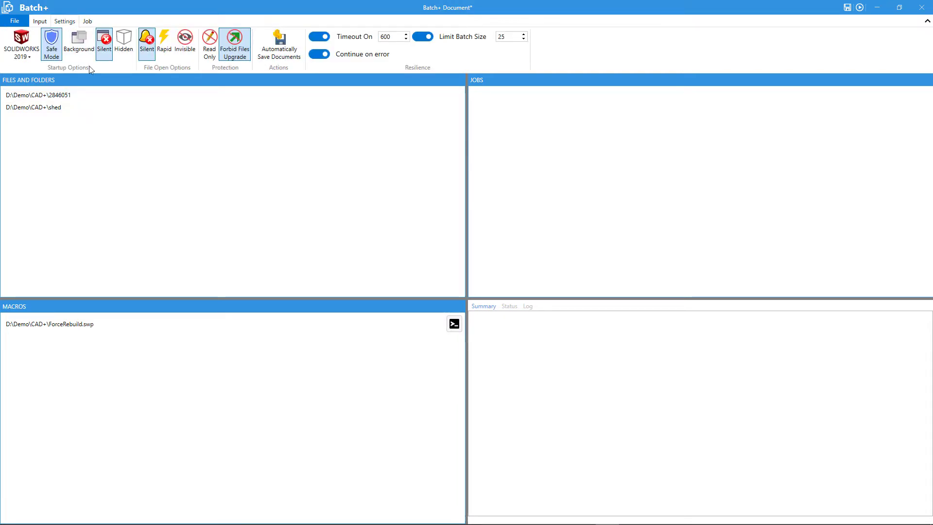
{"action": "left_click", "coordinate": [75, 50]}
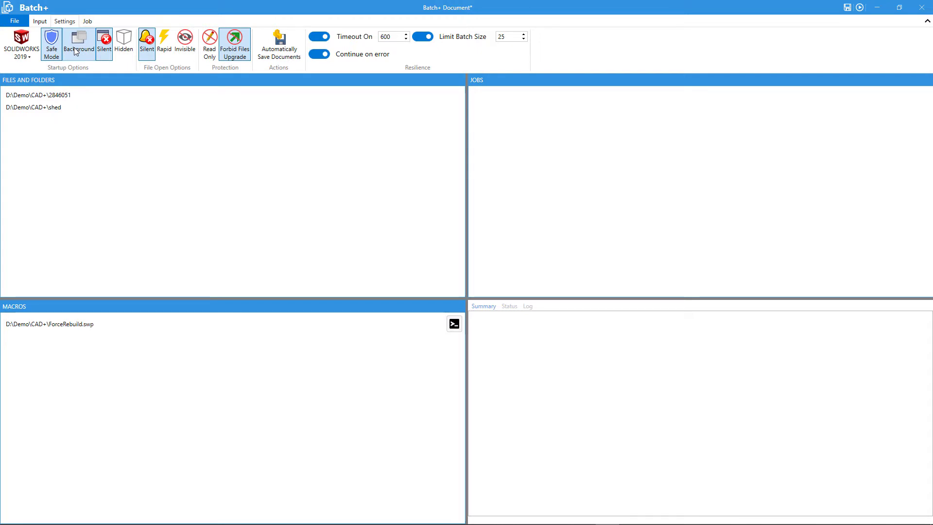
{"action": "left_click", "coordinate": [21, 49]}
{"action": "left_click", "coordinate": [37, 98]}
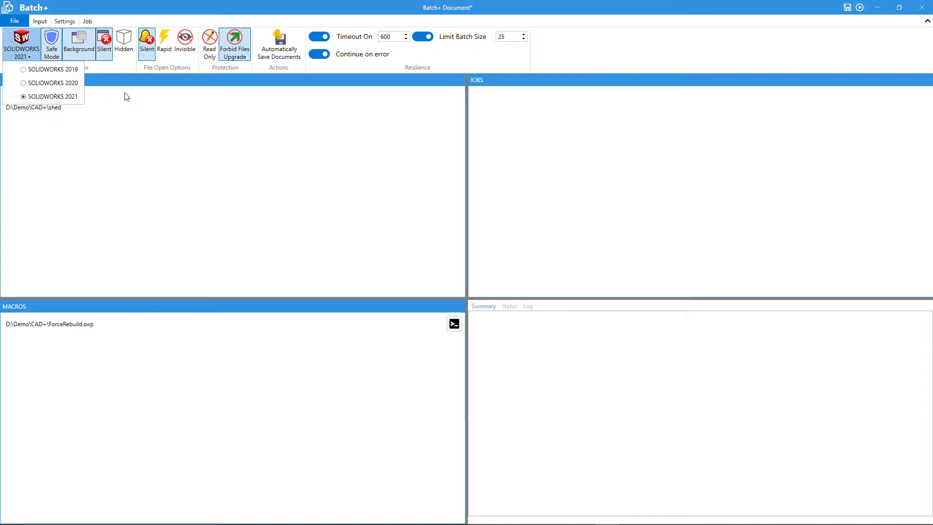
{"action": "left_click", "coordinate": [170, 111]}
Step: Allow file upgrades, save documents automatically, and limit batch size to 50
{"action": "left_click", "coordinate": [238, 57]}
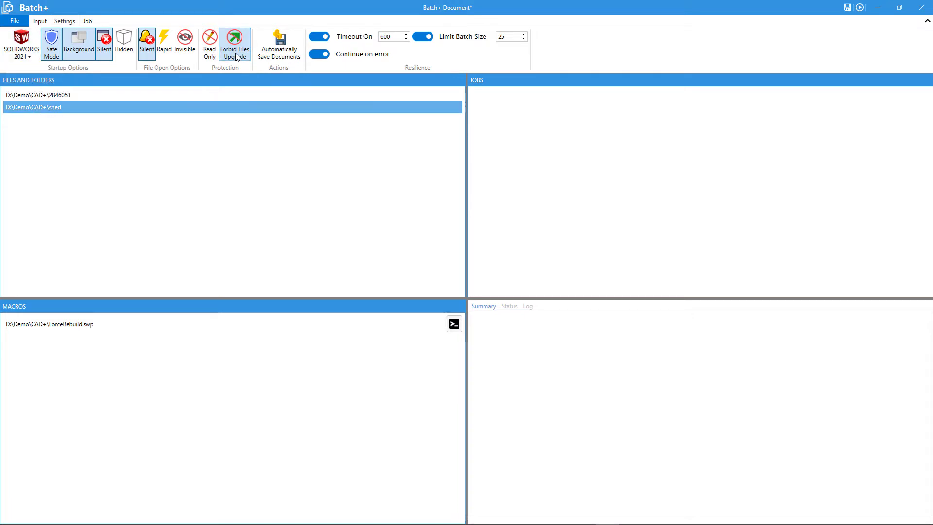
{"action": "left_click", "coordinate": [276, 52]}
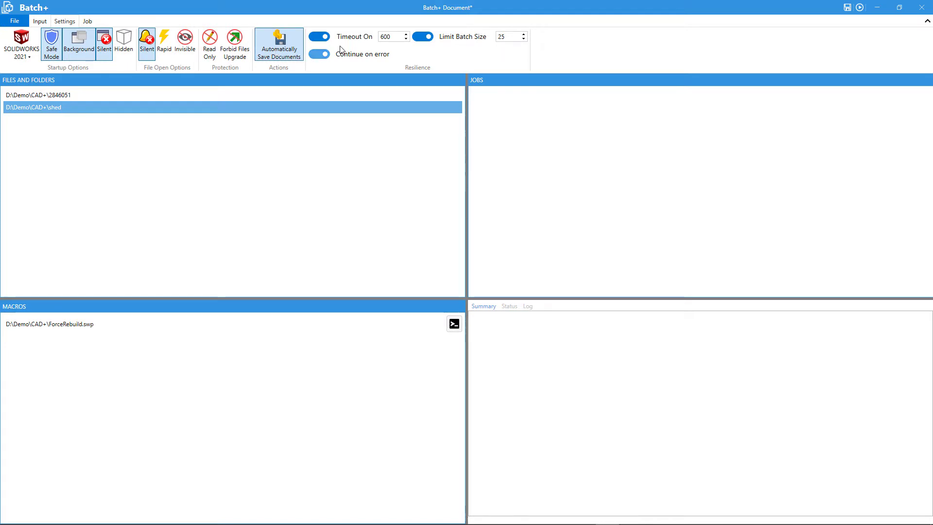
{"action": "left_click", "coordinate": [508, 37]}
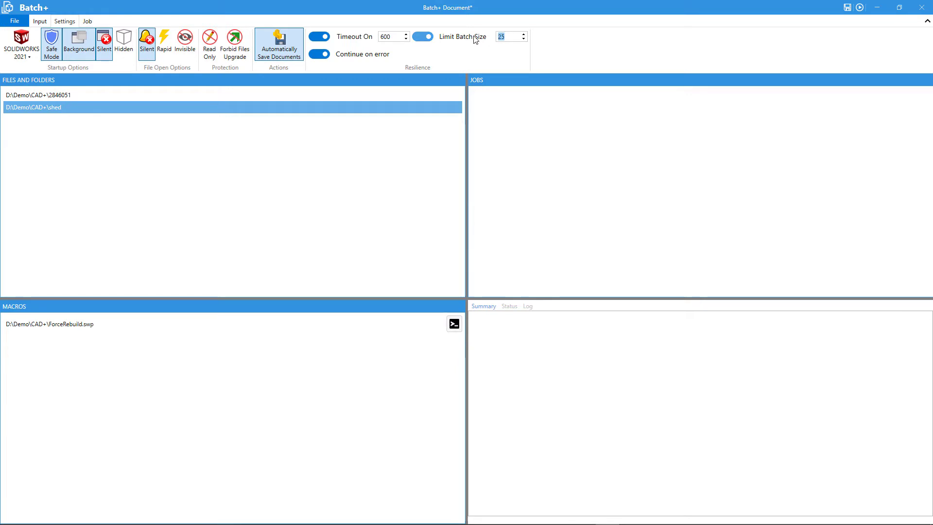
{"action": "left_click", "coordinate": [354, 110]}
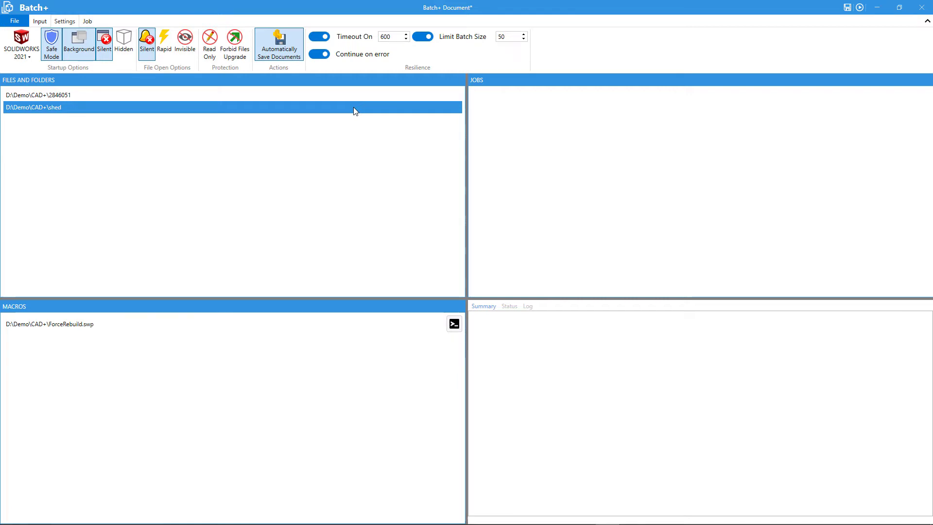
Step: Run the ForceRebuild job from the Job tab to bring up the Batch Order dialog
{"action": "left_click", "coordinate": [87, 21]}
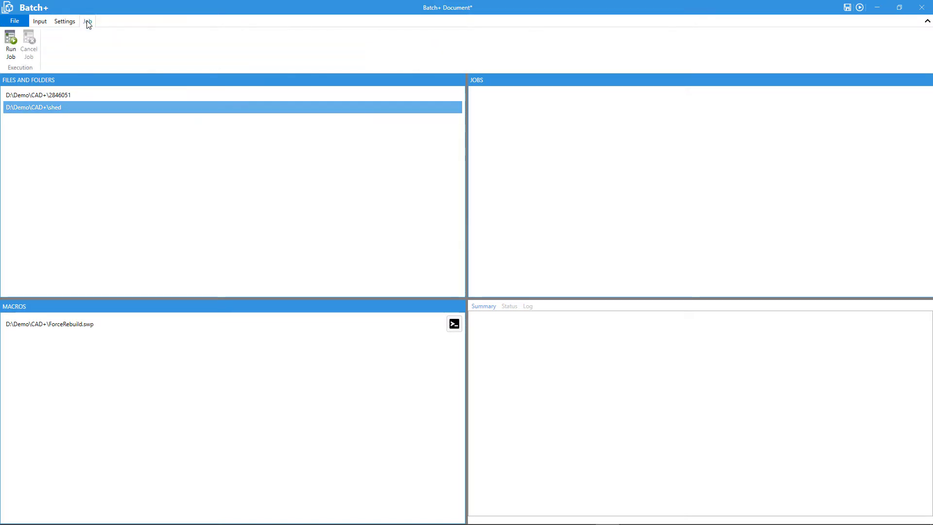
{"action": "left_click", "coordinate": [859, 8]}
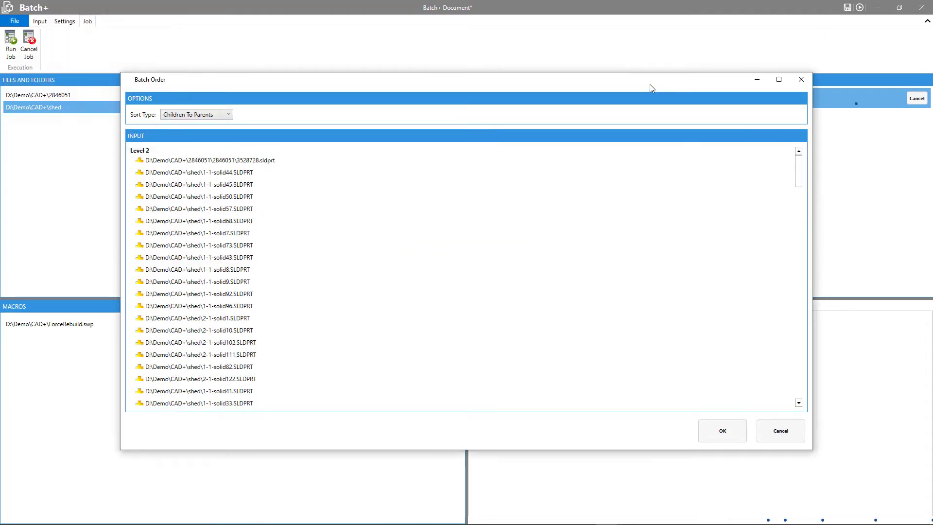
{"action": "scroll", "coordinate": [372, 209], "scroll_direction": "down", "scroll_amount": 10}
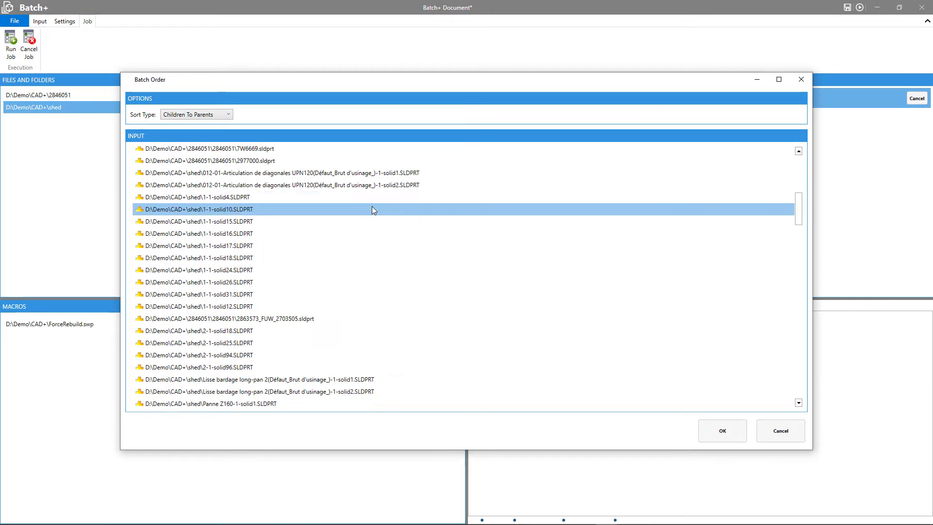
{"action": "scroll", "coordinate": [373, 209], "scroll_direction": "down", "scroll_amount": 15}
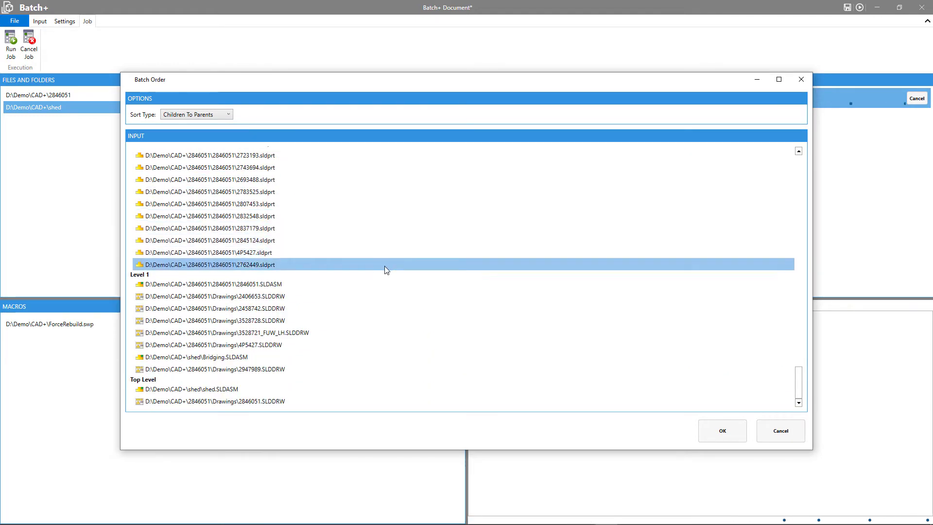
{"action": "left_click", "coordinate": [227, 115]}
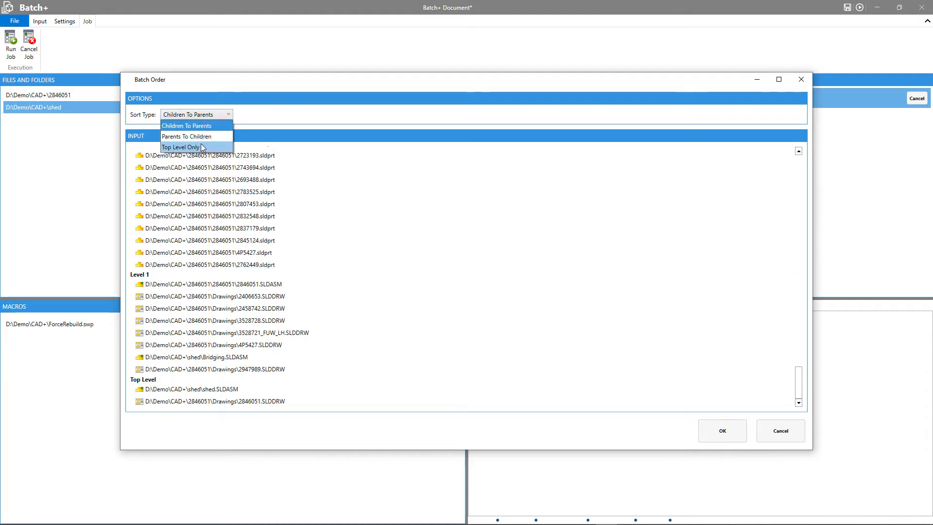
{"action": "left_click", "coordinate": [197, 147]}
{"action": "left_click", "coordinate": [230, 120]}
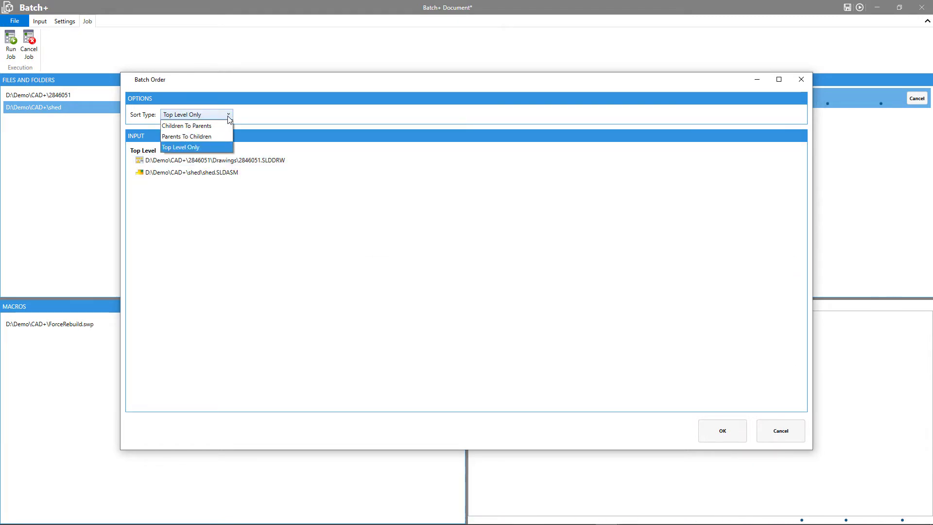
{"action": "left_click", "coordinate": [220, 130]}
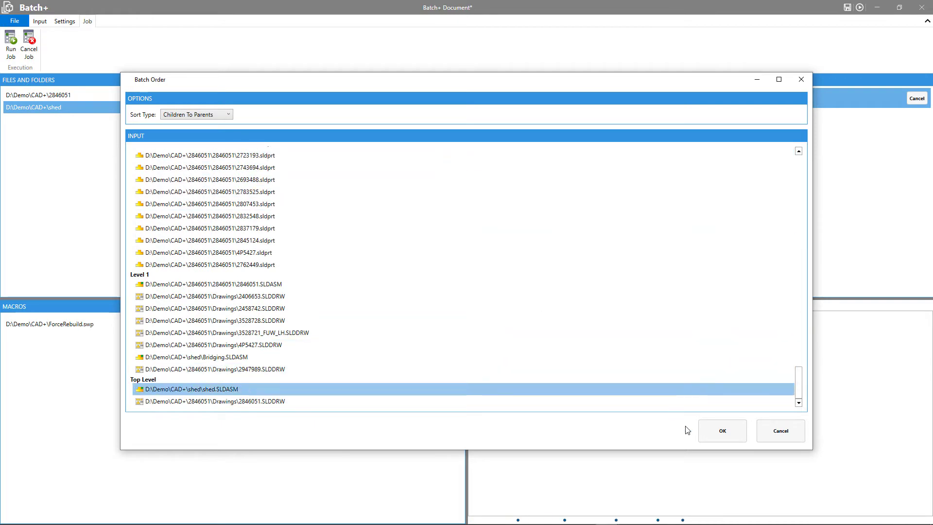
Step: Accept the Children To Parents order and watch per-file status until 160/160 files complete
{"action": "left_click", "coordinate": [719, 432]}
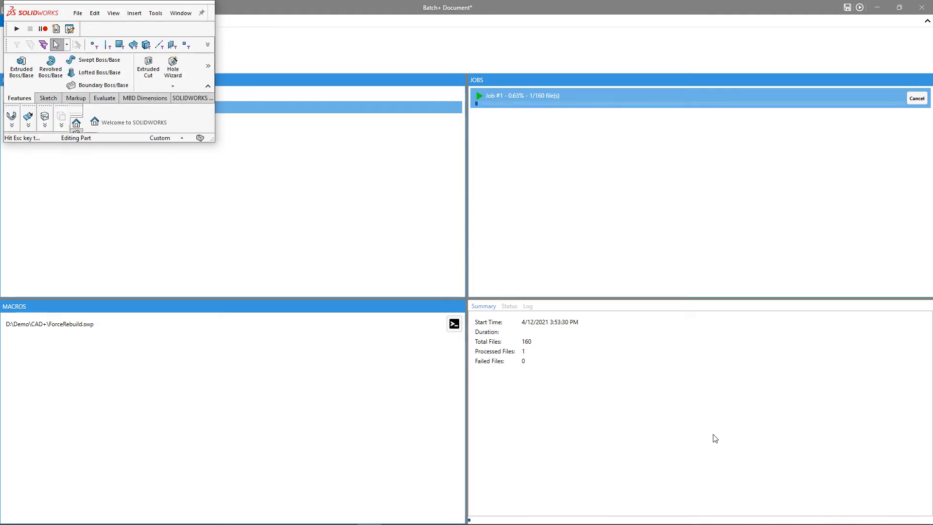
{"action": "left_click", "coordinate": [508, 307]}
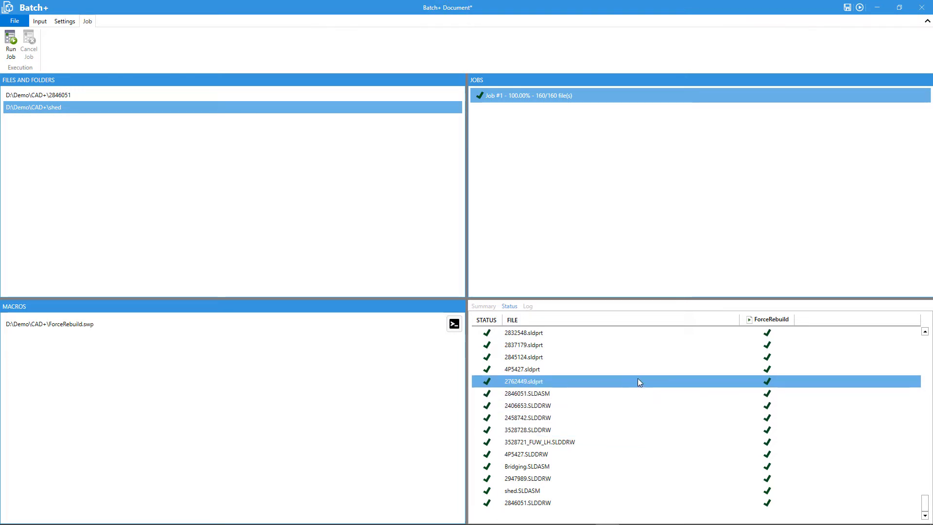
Step: Show the Summary: 160 files processed, 0 failed, duration 00:18:59
{"action": "left_click", "coordinate": [484, 306]}
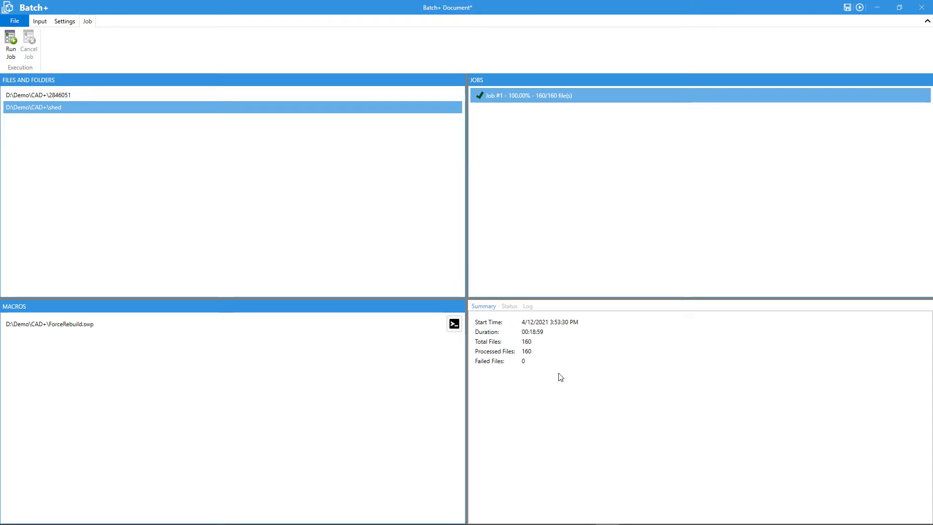
{"action": "key", "text": "alt+Tab"}
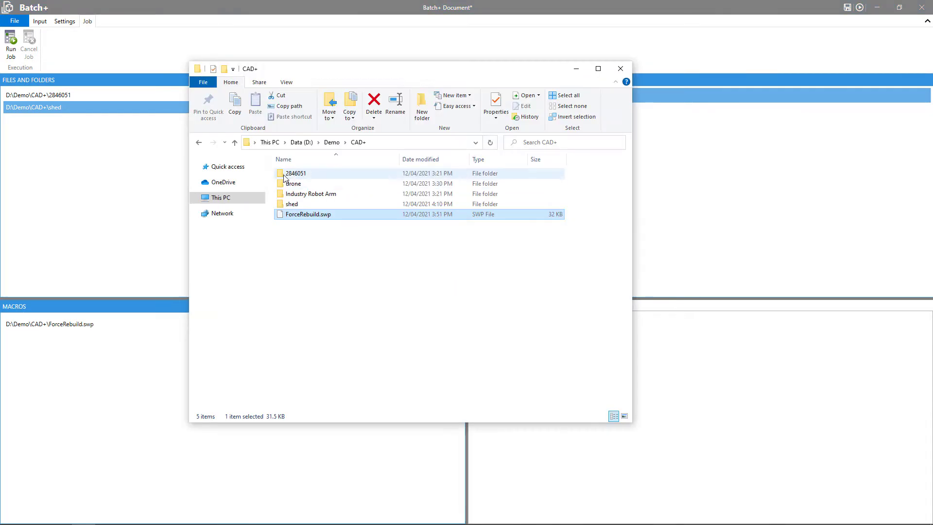
{"action": "left_click", "coordinate": [284, 175]}
{"action": "double_click", "coordinate": [284, 175]}
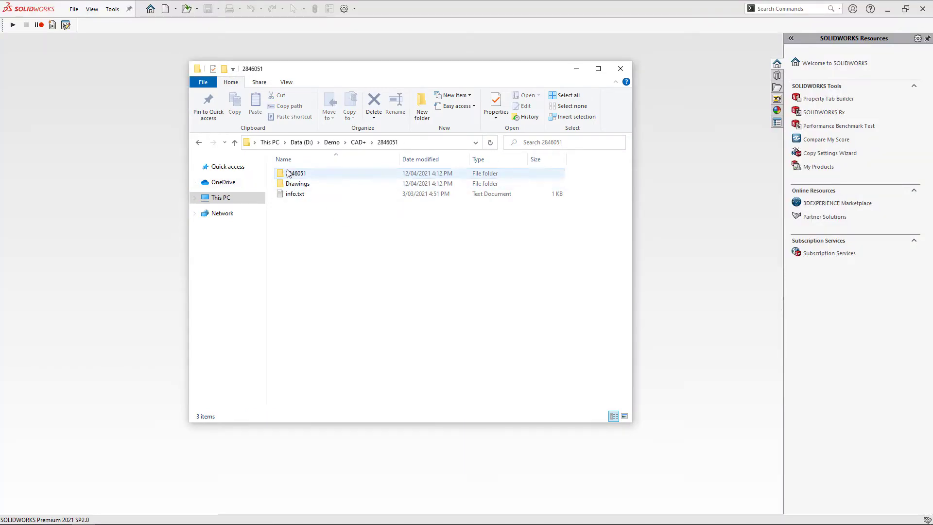
{"action": "left_click_drag", "start_coordinate": [301, 204], "coordinate": [137, 217]}
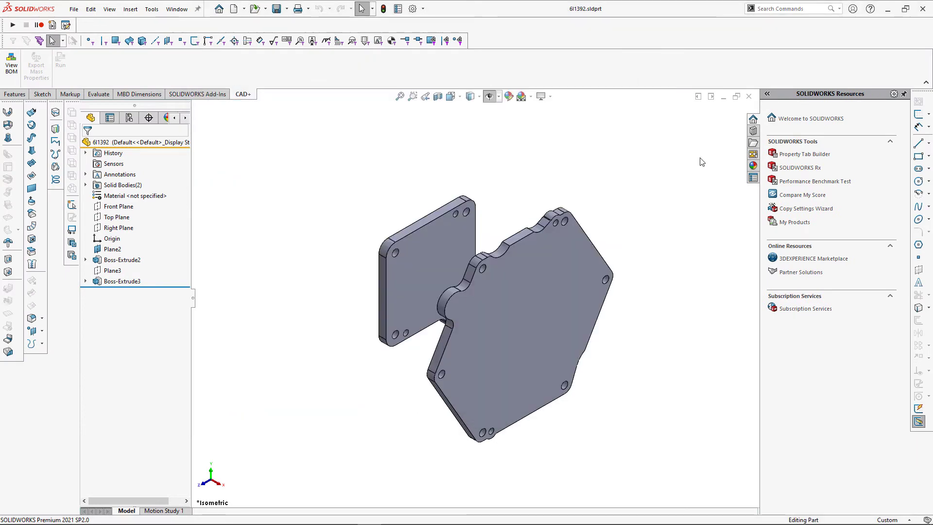
{"action": "left_click", "coordinate": [749, 97]}
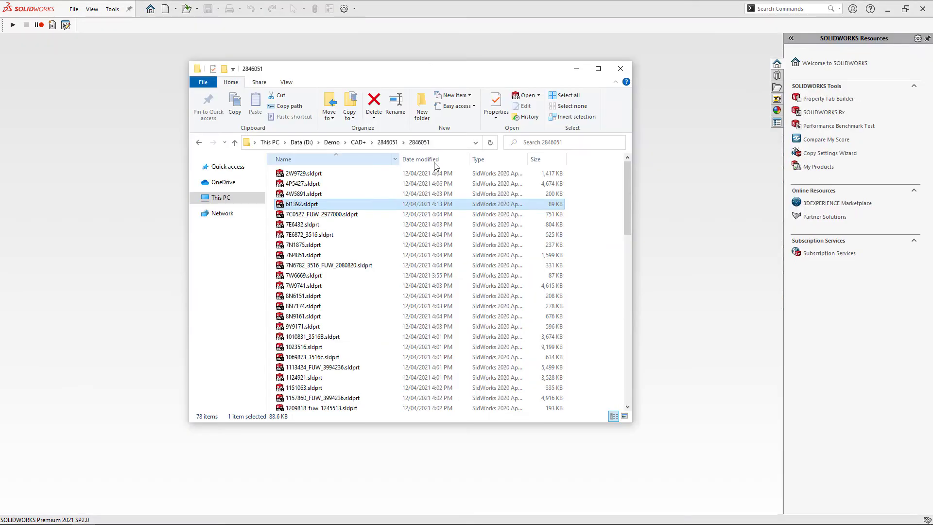
{"action": "left_click", "coordinate": [358, 142]}
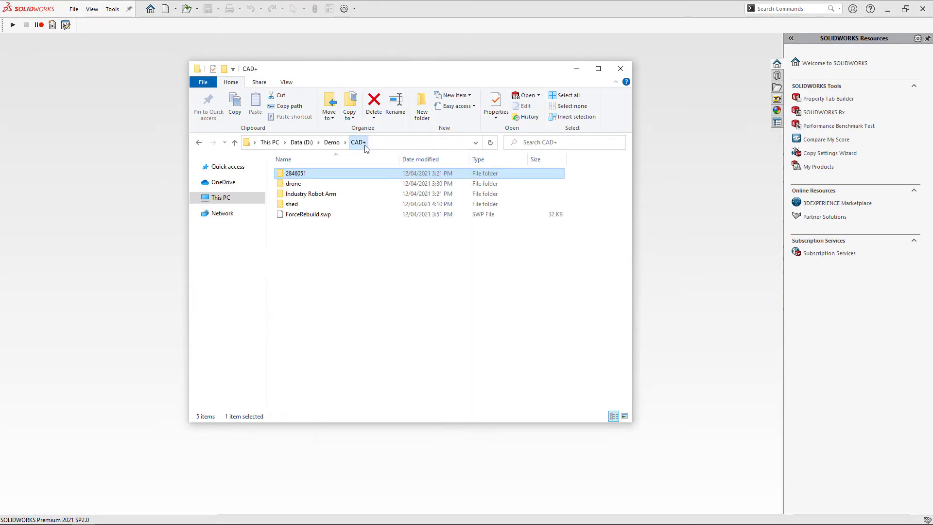
{"action": "double_click", "coordinate": [292, 204]}
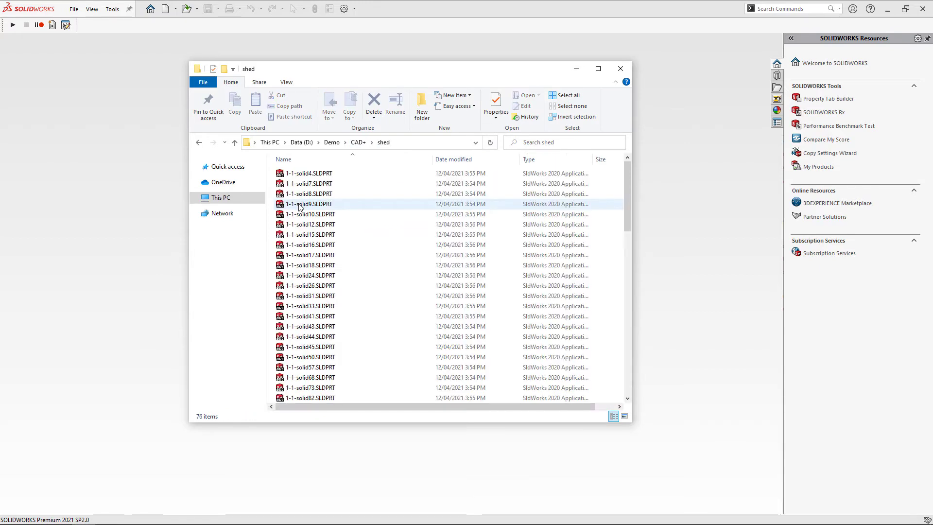
{"action": "left_click", "coordinate": [533, 160]}
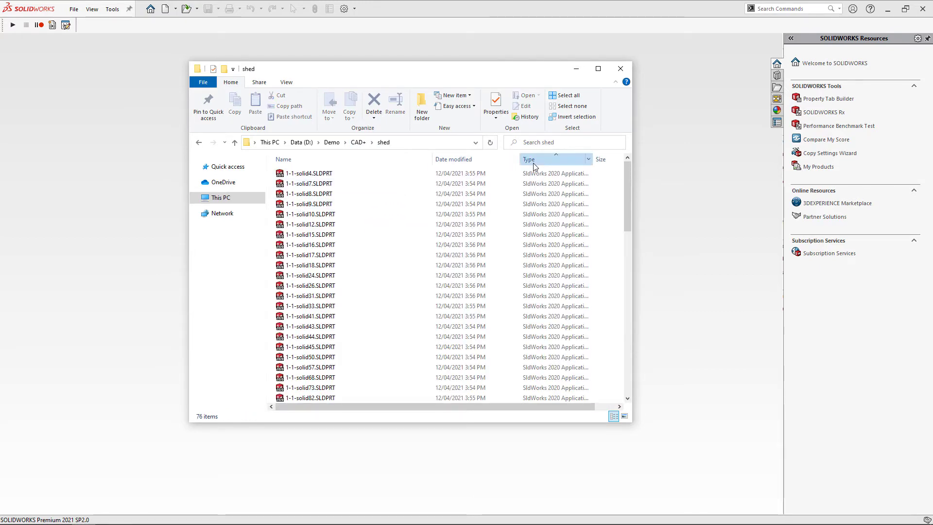
{"action": "left_click", "coordinate": [535, 161]}
{"action": "left_click_drag", "start_coordinate": [349, 193], "coordinate": [158, 189]}
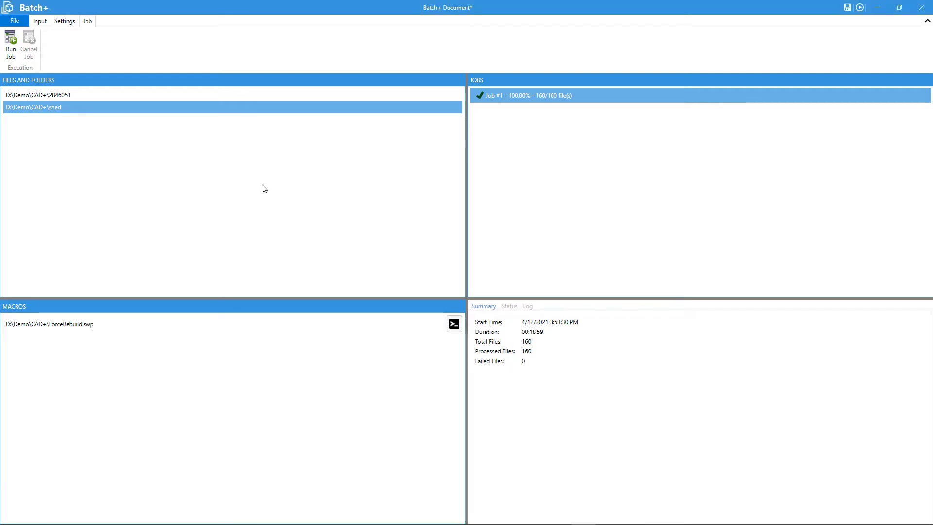
Step: Replace the shed and 2846051 folders in the input list with Industry Robot Arm.SLDASM
{"action": "left_click", "coordinate": [138, 108]}
{"action": "left_click", "coordinate": [85, 99], "text": "shift"}
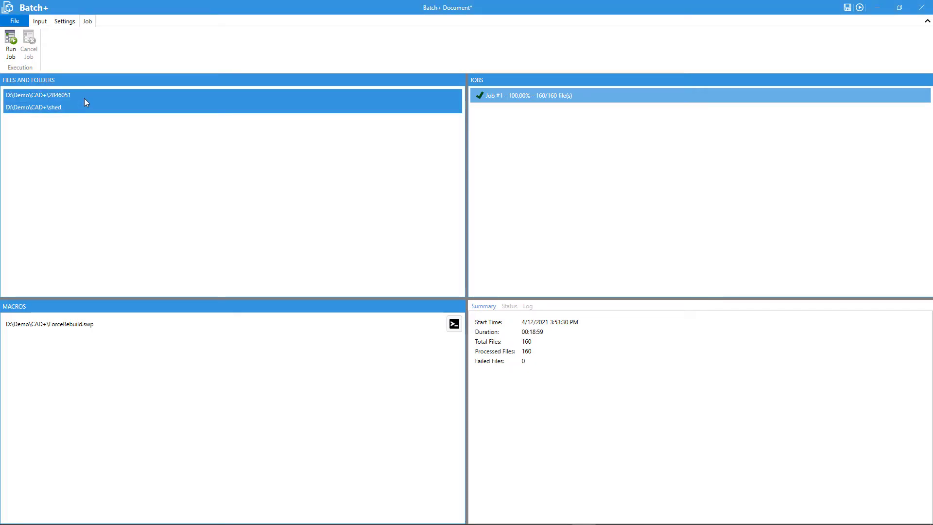
{"action": "key", "text": "Delete"}
{"action": "key", "text": "alt+Tab"}
{"action": "double_click", "coordinate": [303, 194]}
{"action": "scroll", "coordinate": [346, 239], "scroll_direction": "down", "scroll_amount": 3}
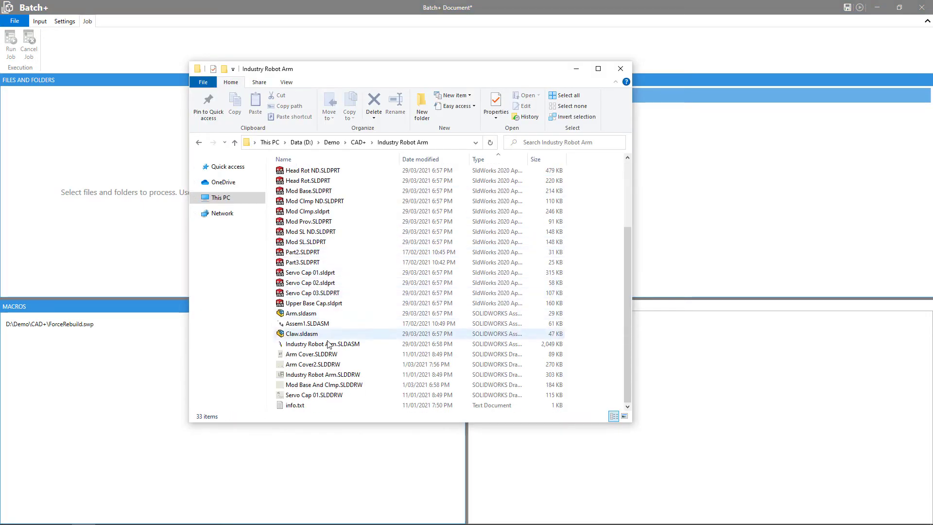
{"action": "left_click_drag", "start_coordinate": [322, 343], "coordinate": [102, 192]}
{"action": "left_click", "coordinate": [102, 192]}
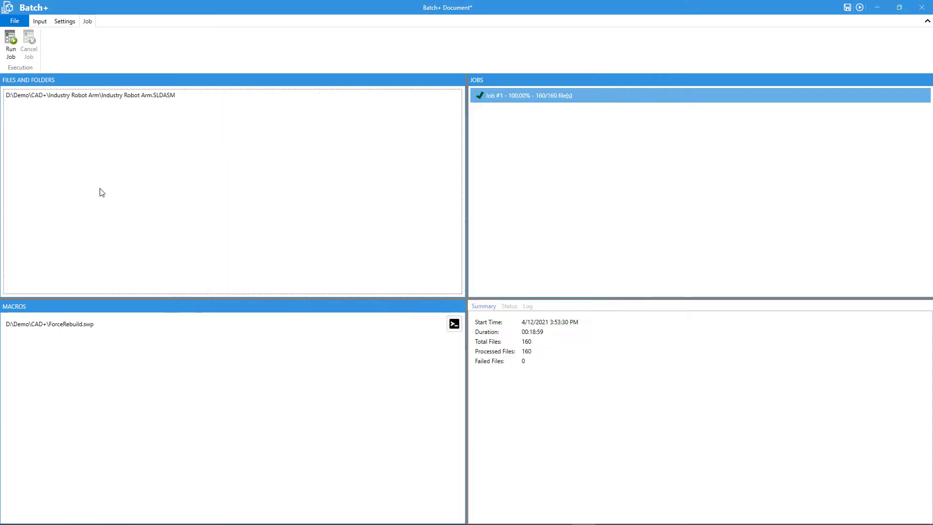
Step: Turn on Extract References and turn off ordering by dependencies
{"action": "left_click", "coordinate": [65, 22]}
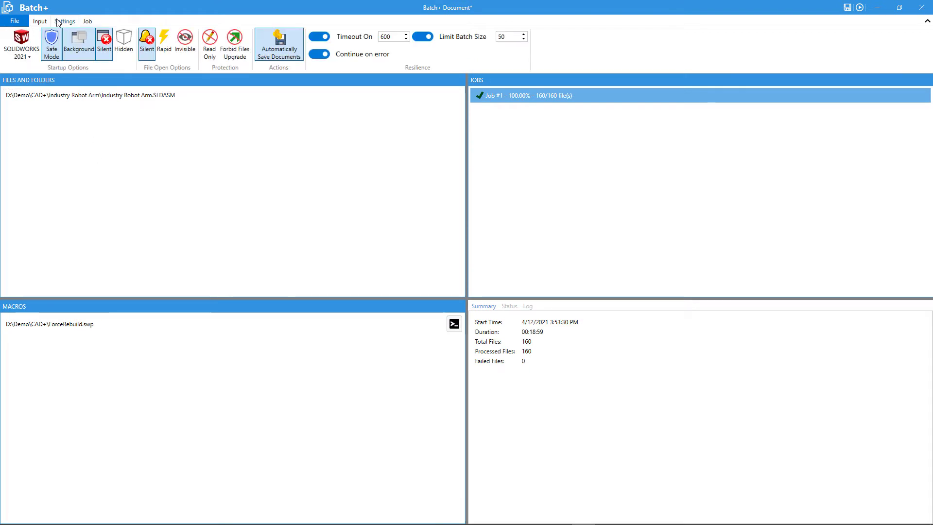
{"action": "left_click", "coordinate": [40, 22]}
{"action": "left_click", "coordinate": [248, 46]}
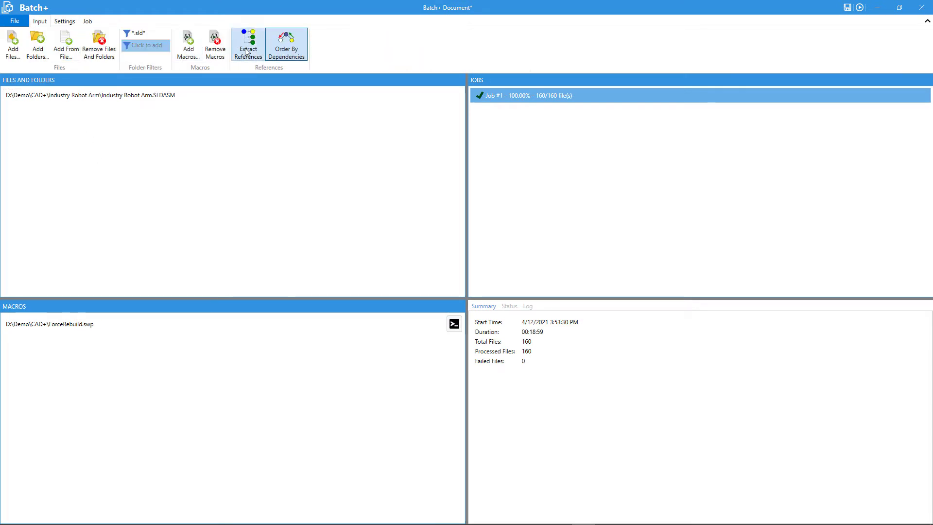
{"action": "left_click", "coordinate": [288, 48]}
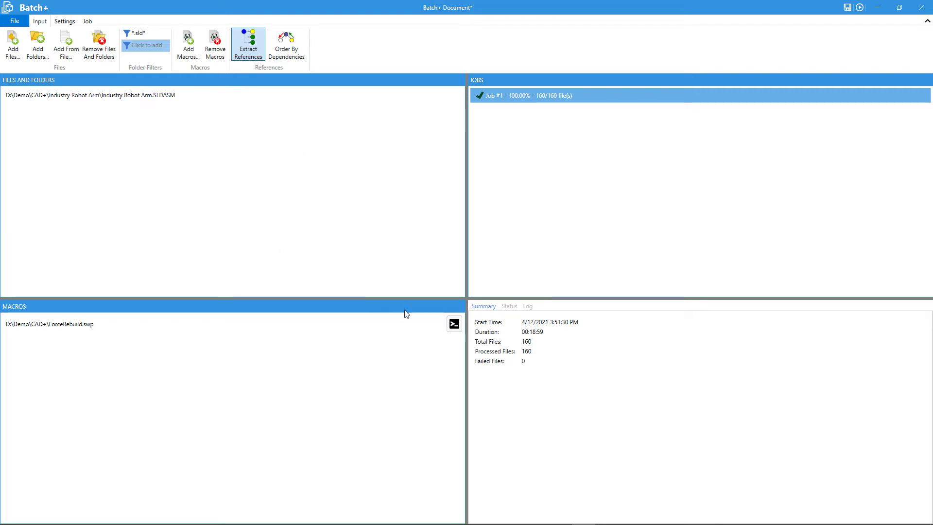
Step: Give the ForceRebuild macro arguments '-zoomtofit -hidealltypes' and start Job #2
{"action": "left_click", "coordinate": [454, 326]}
{"action": "left_click", "coordinate": [455, 325]}
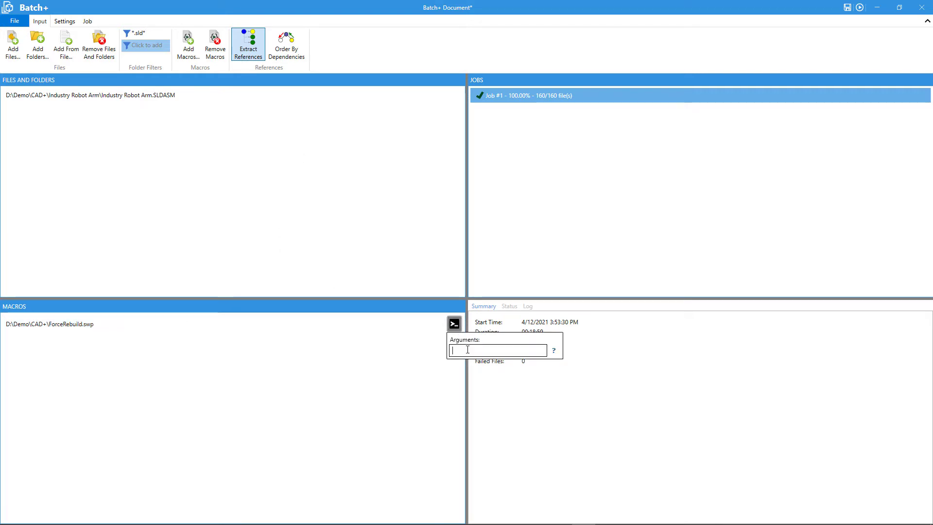
{"action": "type", "text": "-zoomtofit -hidealltypes"}
{"action": "left_click", "coordinate": [406, 389]}
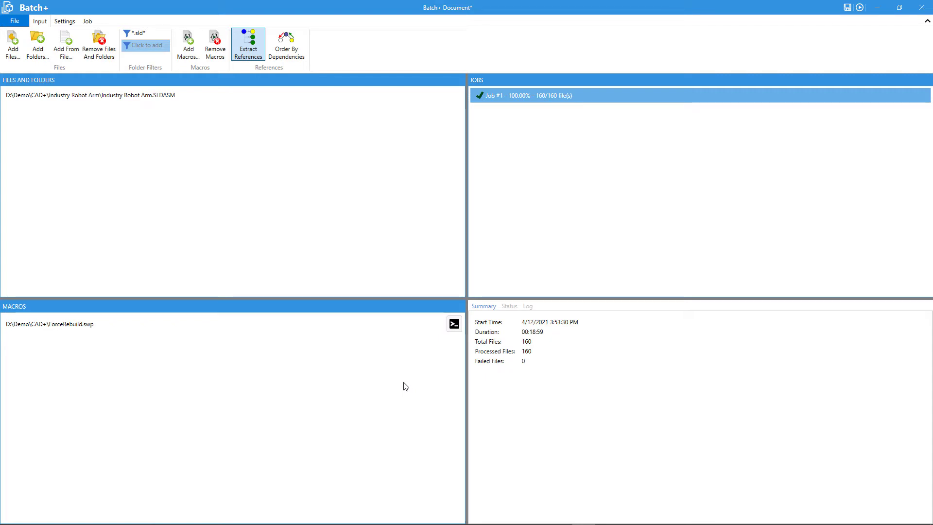
{"action": "left_click", "coordinate": [860, 9]}
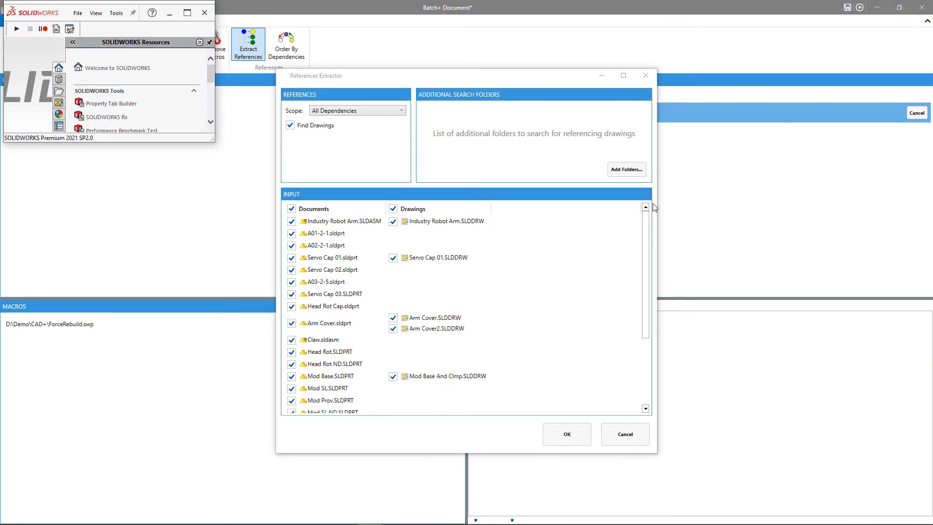
Step: Add D:\Demo\SOLIDWORKS\Drawings as a search folder, include all 34 documents, and run
{"action": "mouse_move", "coordinate": [647, 234]}
{"action": "left_mouse_down"}
{"action": "mouse_move", "coordinate": [639, 311]}
{"action": "mouse_move", "coordinate": [642, 224]}
{"action": "left_mouse_up"}
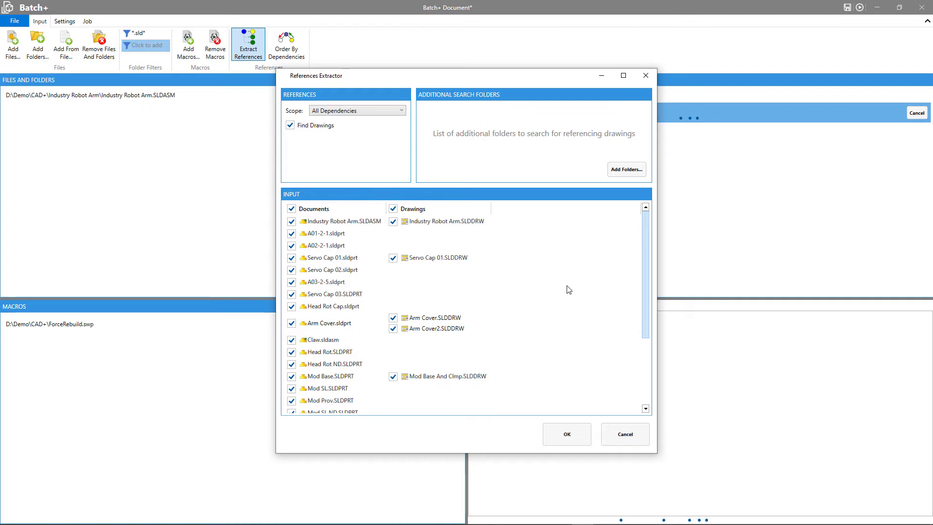
{"action": "key", "text": "alt+Tab"}
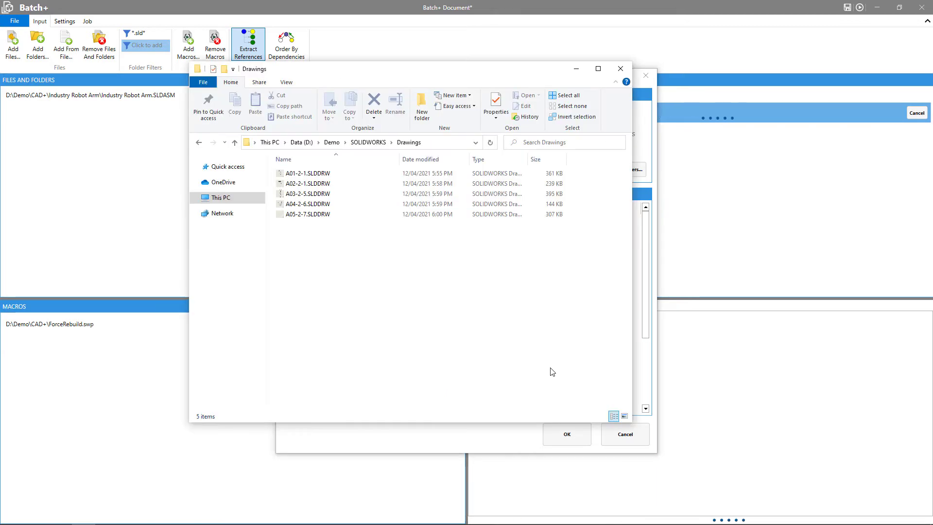
{"action": "left_click", "coordinate": [576, 68]}
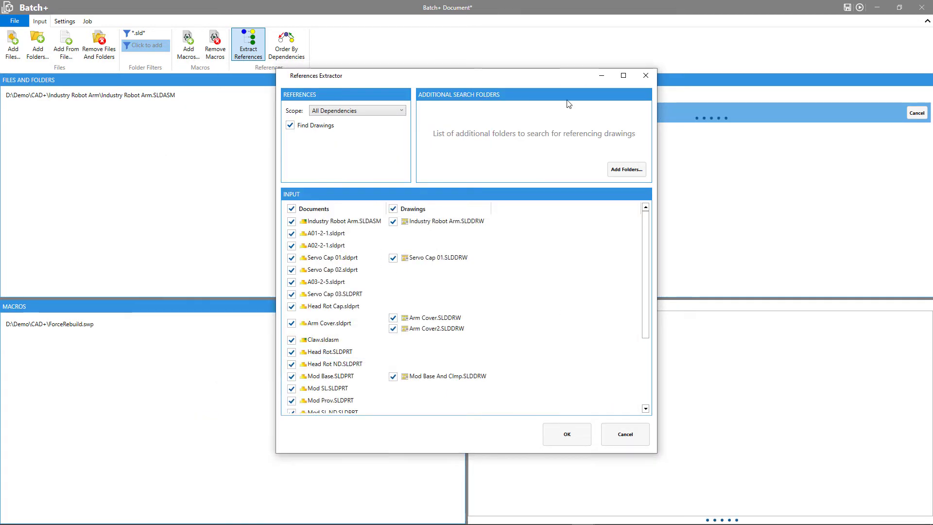
{"action": "left_click", "coordinate": [622, 170]}
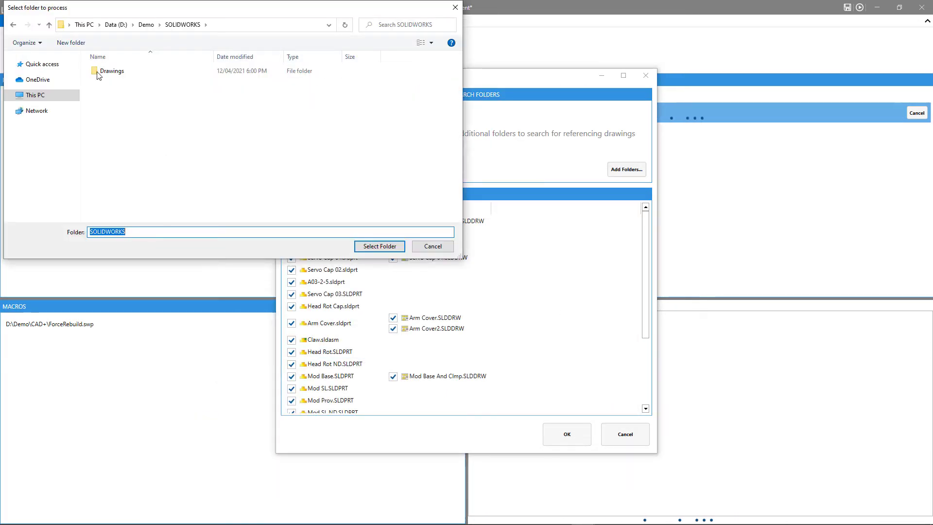
{"action": "left_click", "coordinate": [110, 72]}
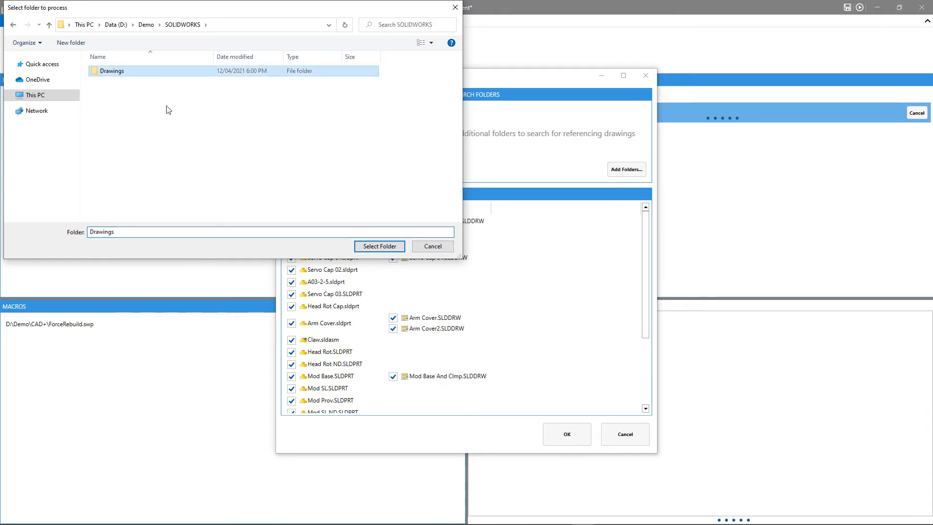
{"action": "left_click", "coordinate": [379, 246]}
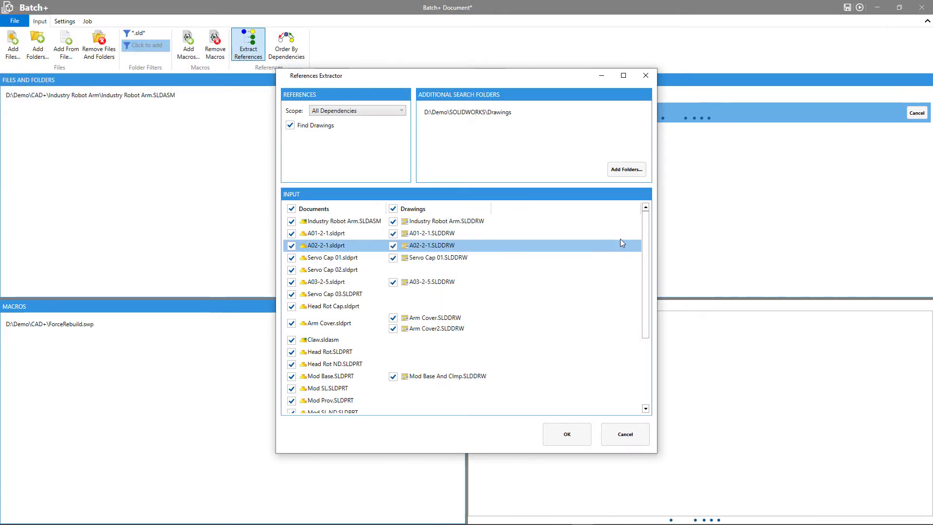
{"action": "mouse_move", "coordinate": [645, 226]}
{"action": "left_mouse_down"}
{"action": "mouse_move", "coordinate": [648, 308]}
{"action": "mouse_move", "coordinate": [646, 228]}
{"action": "left_mouse_up"}
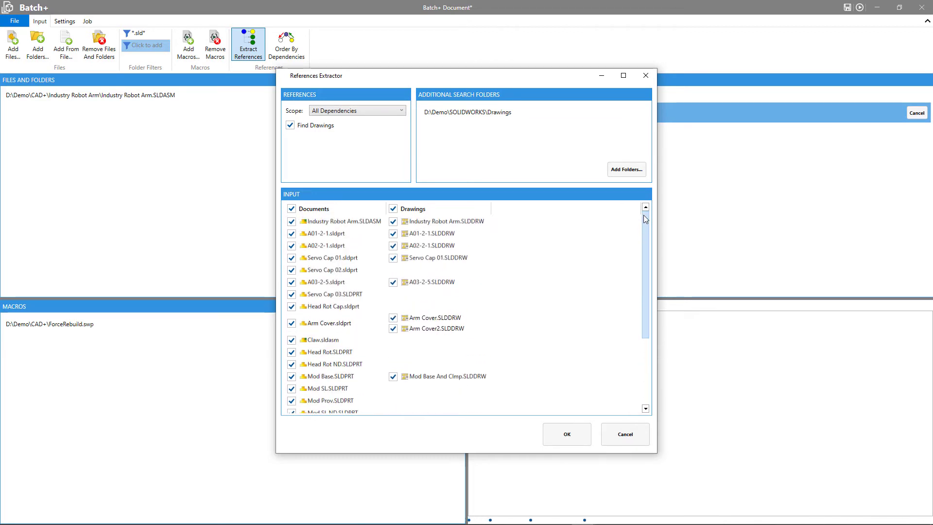
{"action": "left_click", "coordinate": [291, 208]}
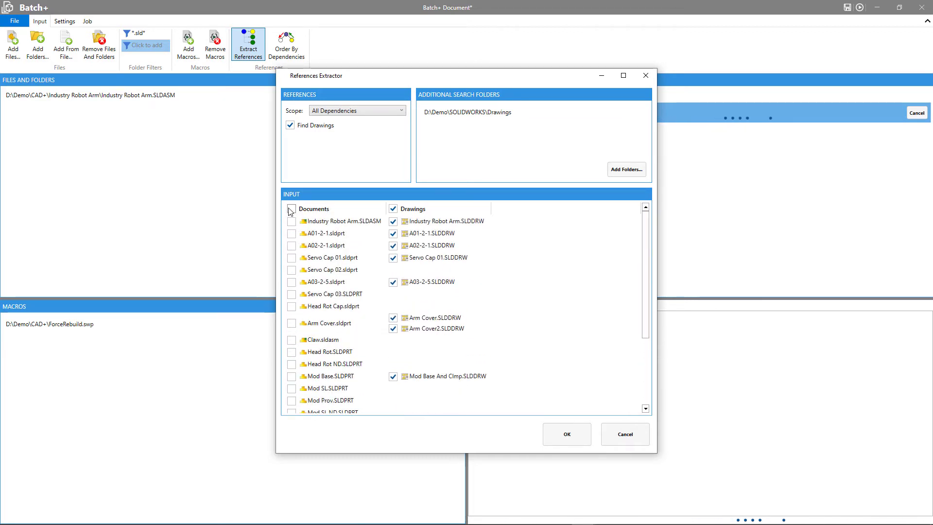
{"action": "left_click", "coordinate": [567, 434]}
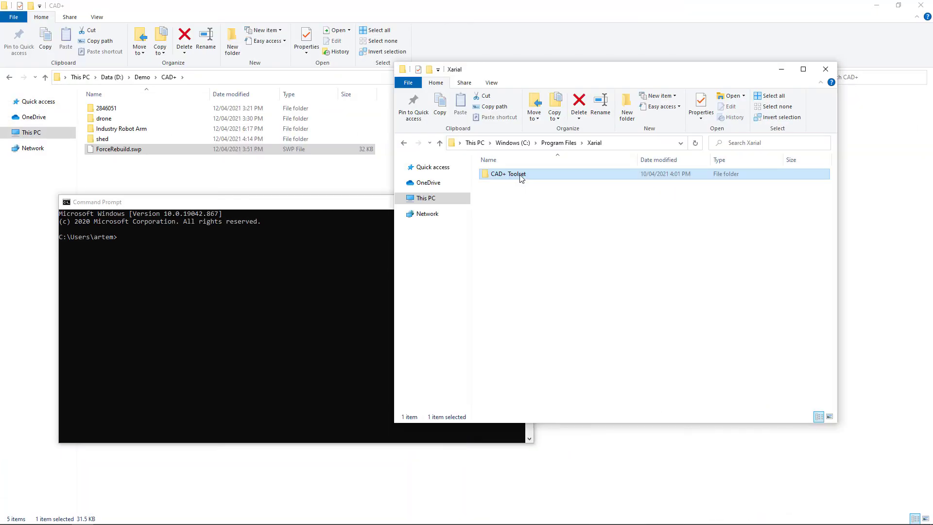
Step: Show the general batchplus.exe help with /? in the console
{"action": "double_click", "coordinate": [516, 176]}
{"action": "left_click_drag", "start_coordinate": [509, 235], "coordinate": [250, 246]}
{"action": "left_click", "coordinate": [327, 241]}
{"action": "type", "text": "/?"}
{"action": "key", "text": "Return"}
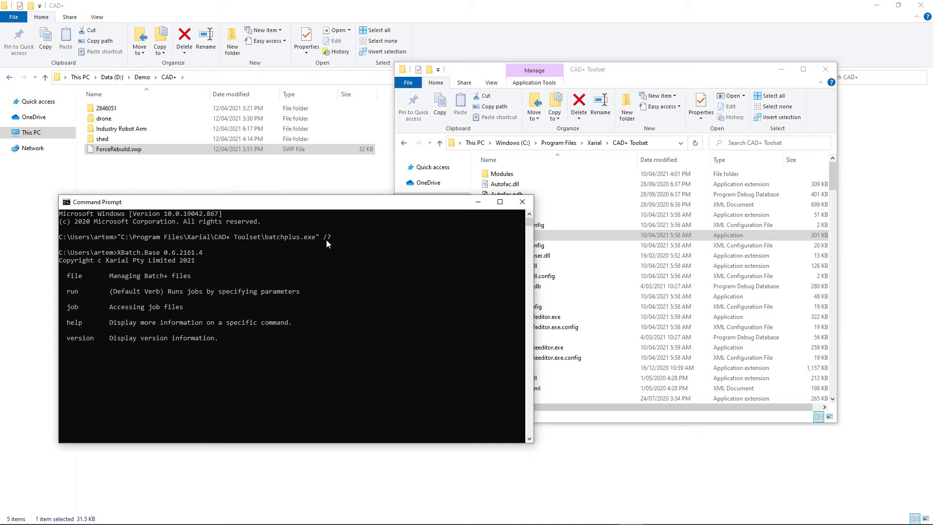
Step: Show the help for the batchplus job command
{"action": "key", "text": "Up"}
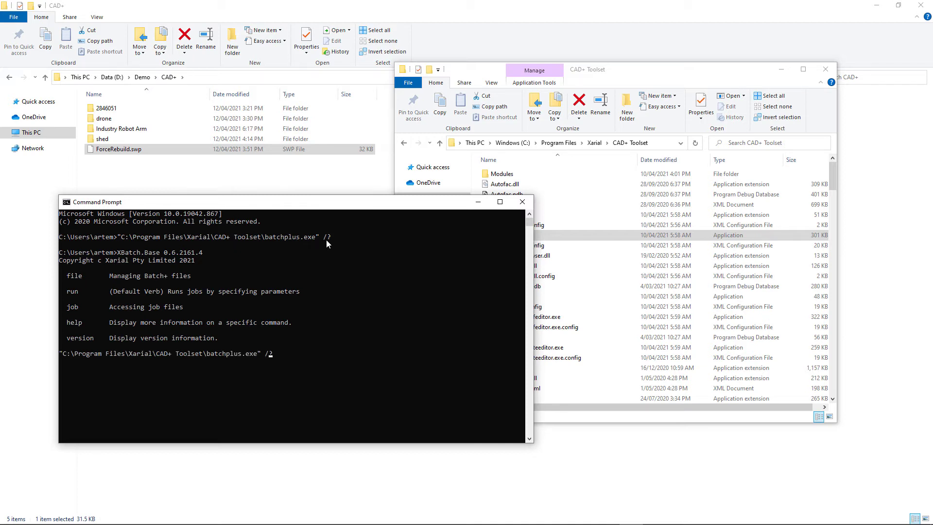
{"action": "type", "text": "job"}
{"action": "key", "text": "Return"}
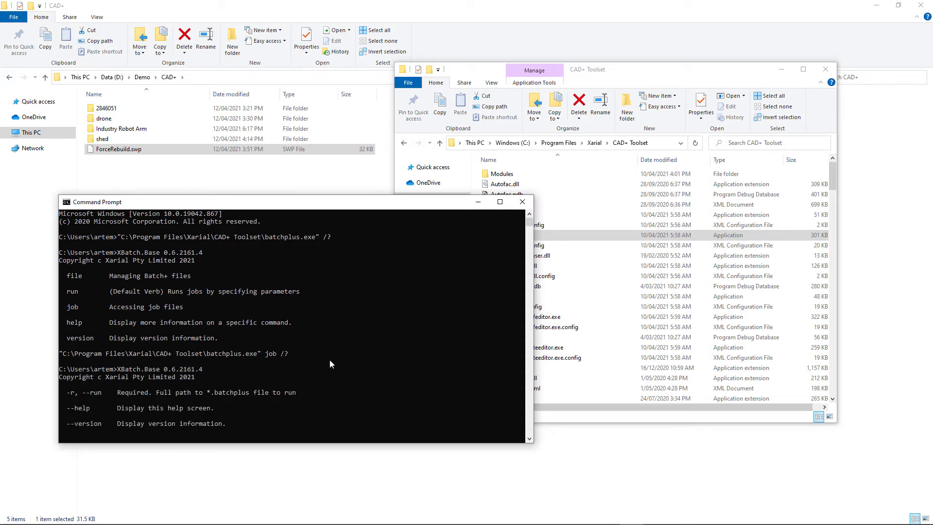
{"action": "scroll", "coordinate": [330, 364], "scroll_direction": "down", "scroll_amount": 1}
Step: Show and scroll through the help for the batchplus run command
{"action": "key", "text": "Up"}
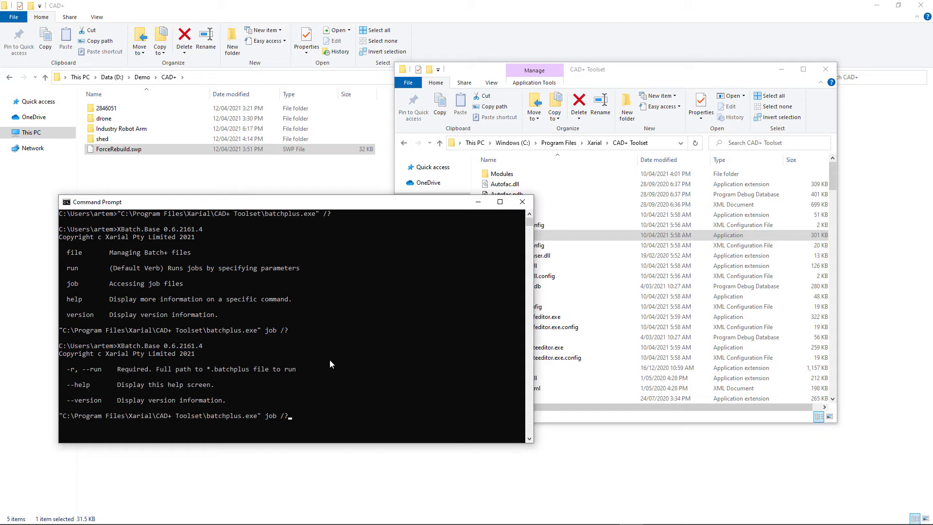
{"action": "key", "text": "BackSpace"}
{"action": "key", "text": "BackSpace"}
{"action": "key", "text": "BackSpace"}
{"action": "key", "text": "BackSpace"}
{"action": "type", "text": "run"}
{"action": "key", "text": "Return"}
{"action": "scroll", "coordinate": [316, 346], "scroll_direction": "up", "scroll_amount": 3}
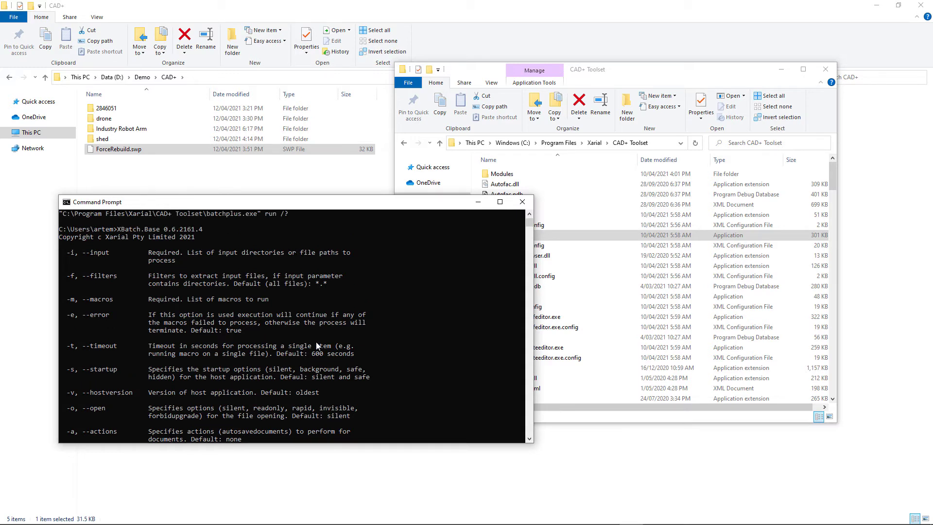
{"action": "scroll", "coordinate": [317, 347], "scroll_direction": "down", "scroll_amount": 3}
{"action": "scroll", "coordinate": [316, 347], "scroll_direction": "down", "scroll_amount": 1}
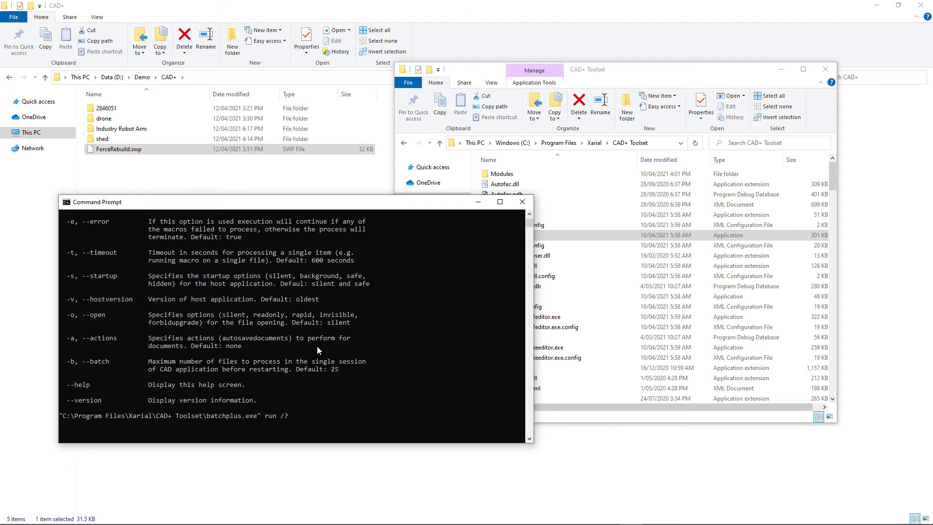
Step: Run batchplus on the drone folder with ForceRebuild.swp, -f *.sld*, silent, autosavedocuments, version 2021
{"action": "key", "text": "BackSpace"}
{"action": "key", "text": "BackSpace"}
{"action": "type", "text": "-i"}
{"action": "left_click", "coordinate": [144, 152]}
{"action": "left_click_drag", "start_coordinate": [104, 118], "coordinate": [284, 255]}
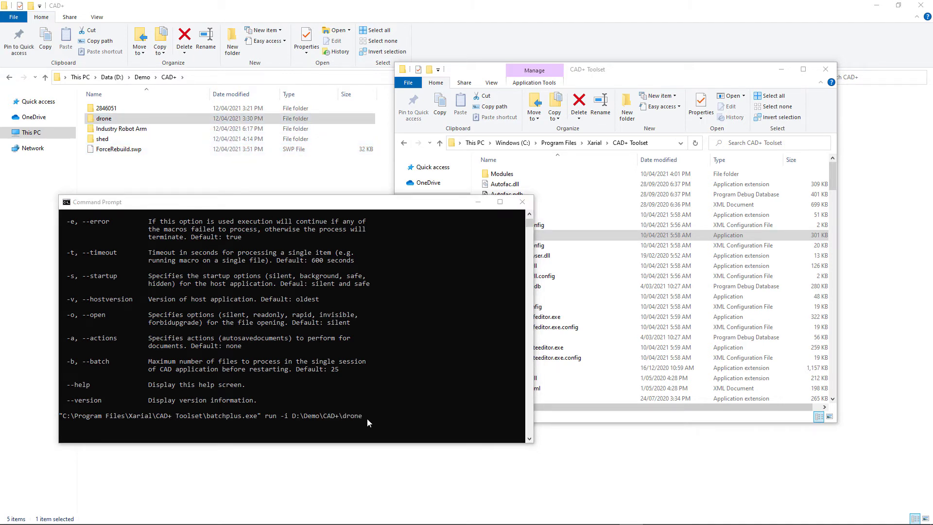
{"action": "left_click", "coordinate": [367, 418]}
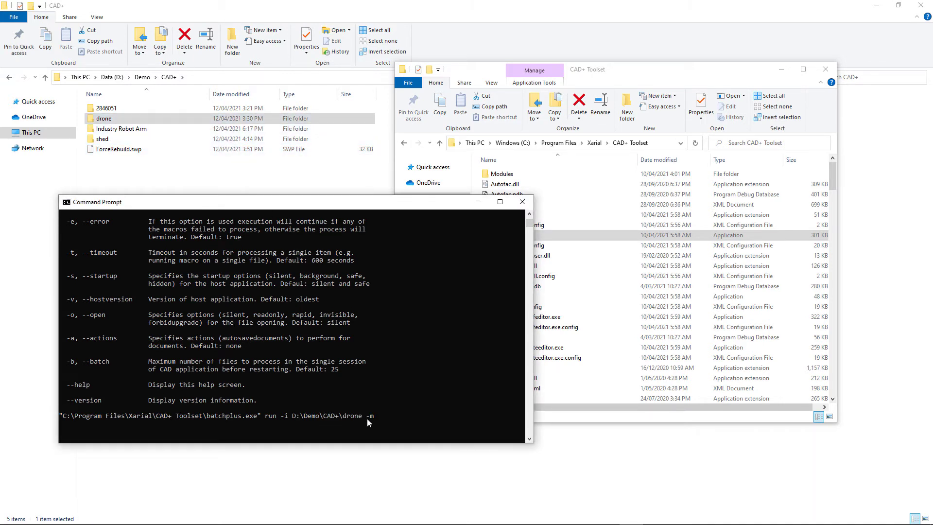
{"action": "left_click_drag", "start_coordinate": [148, 155], "coordinate": [340, 342]}
{"action": "left_click_drag", "start_coordinate": [389, 419], "coordinate": [433, 424]}
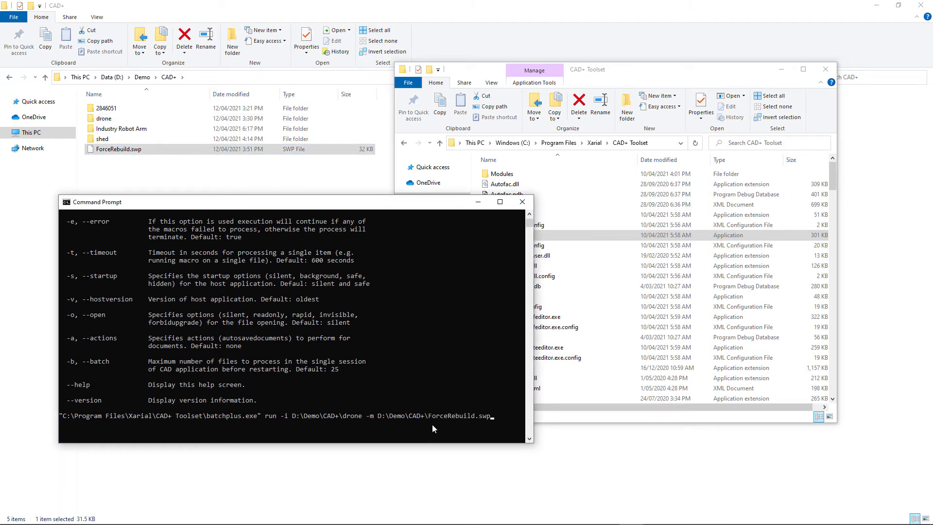
{"action": "type", "text": "-f *.sld* -e -s silent -o silent -a autosavedocuments"}
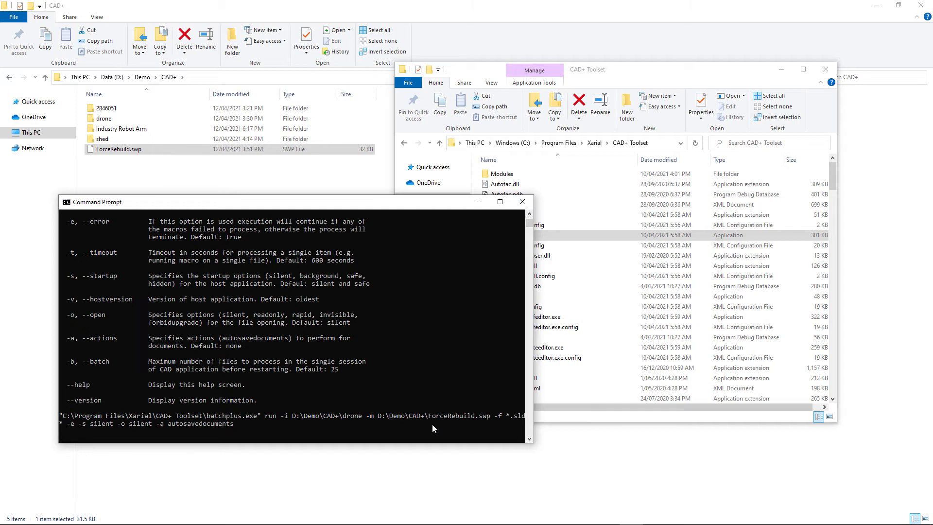
{"action": "type", "text": " -v 2021"}
{"action": "key", "text": "Return"}
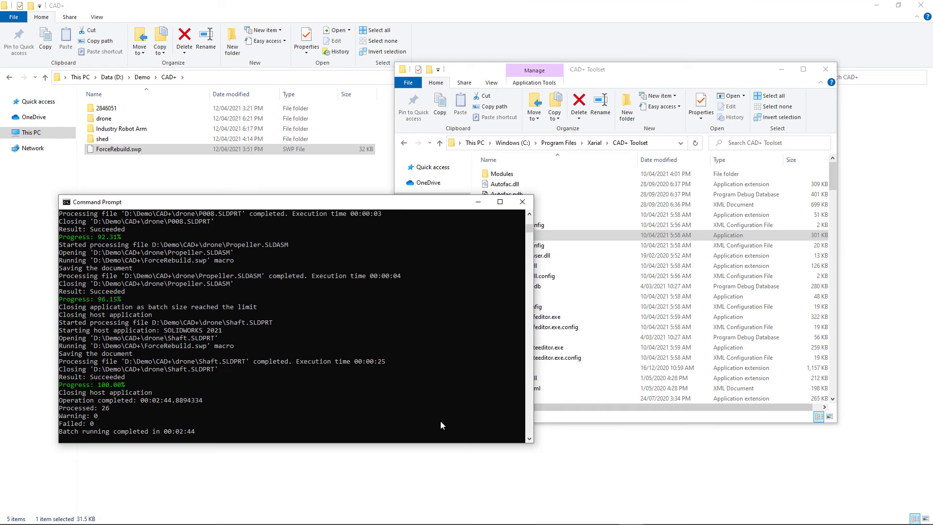
Step: After the 26-file run completes, copy the batchplus run command line from the console
{"action": "left_click", "coordinate": [893, 327]}
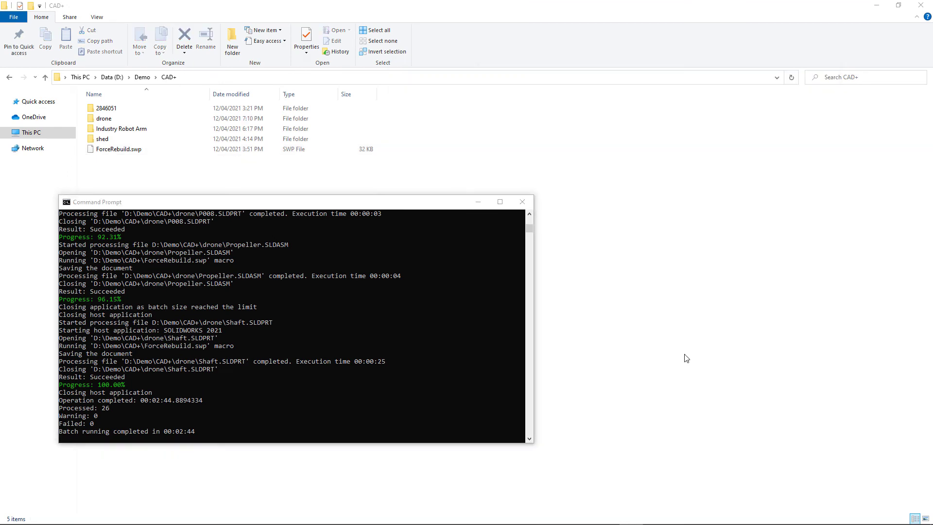
{"action": "left_click", "coordinate": [297, 206]}
{"action": "scroll", "coordinate": [238, 322], "scroll_direction": "up", "scroll_amount": 20}
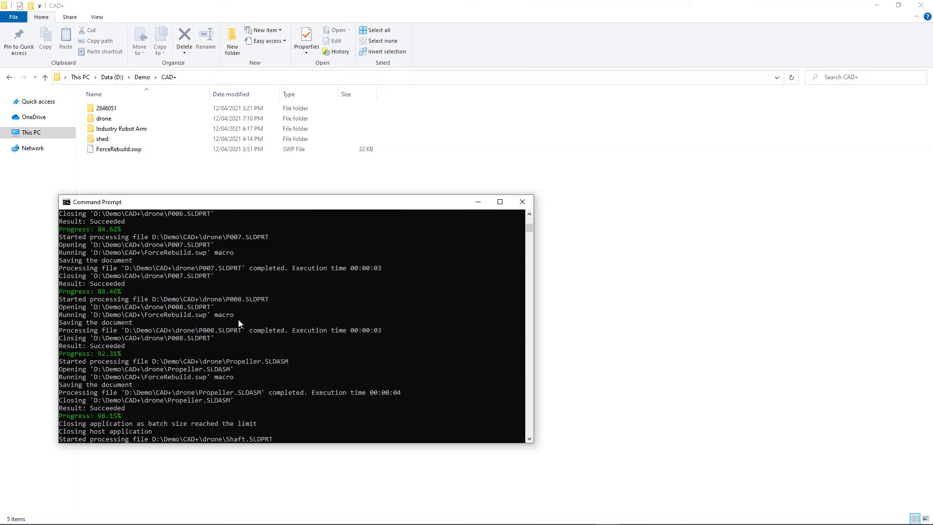
{"action": "scroll", "coordinate": [233, 337], "scroll_direction": "up", "scroll_amount": 20}
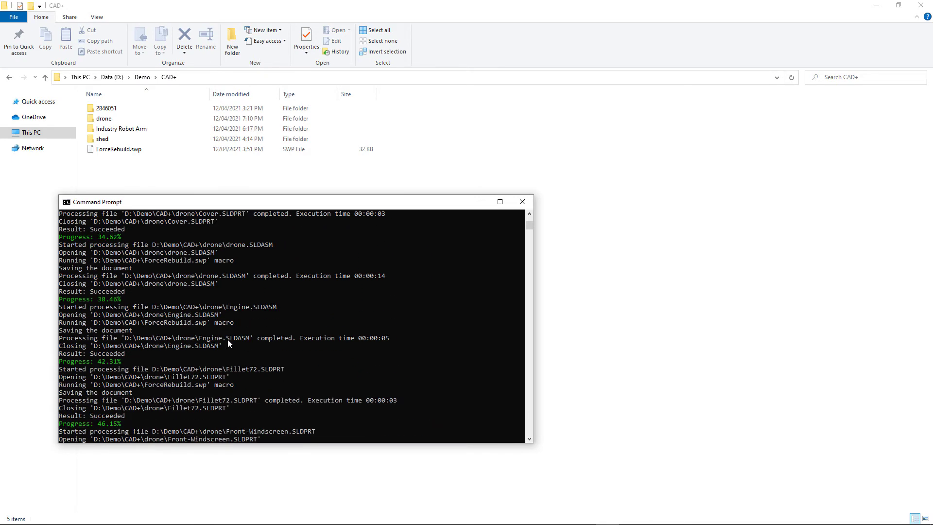
{"action": "scroll", "coordinate": [224, 344], "scroll_direction": "up", "scroll_amount": 10}
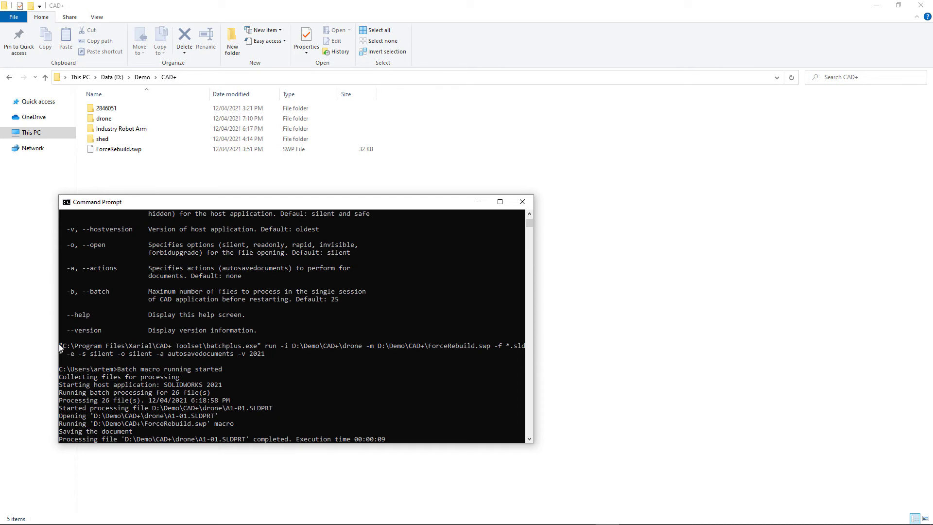
{"action": "left_click_drag", "start_coordinate": [59, 348], "coordinate": [264, 354]}
{"action": "right_click", "coordinate": [106, 208]}
{"action": "mouse_move", "coordinate": [146, 279]}
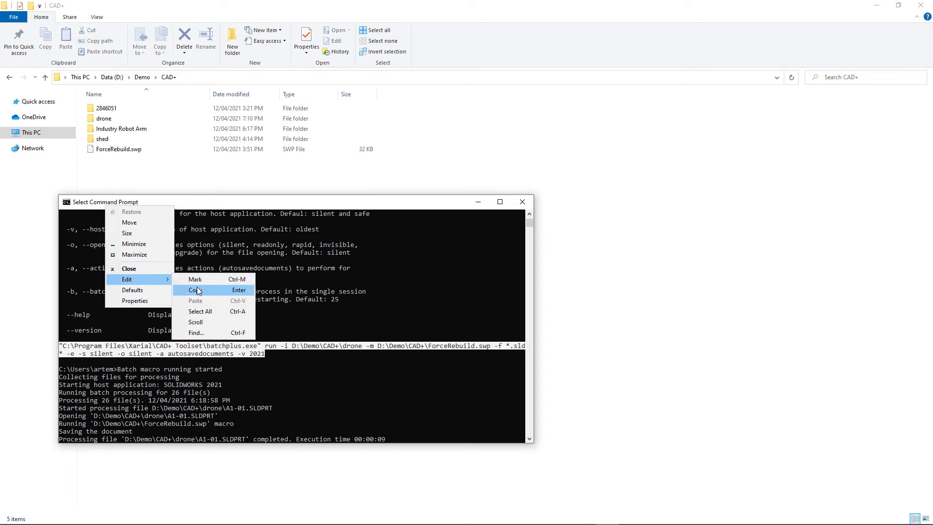
{"action": "left_click", "coordinate": [187, 289]}
{"action": "left_click", "coordinate": [10, 520]}
Step: Launch Task Scheduler maximized and begin a new task with Create Task
{"action": "type", "text": "task s"}
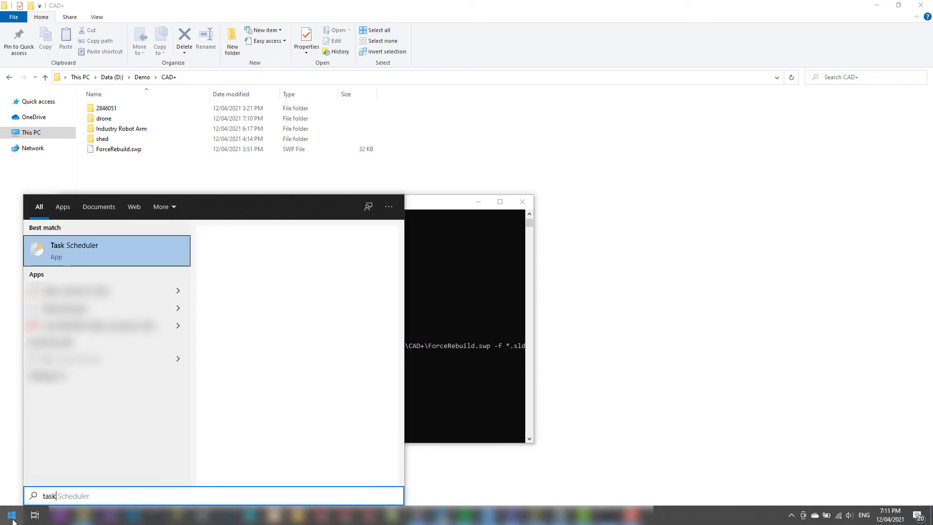
{"action": "left_click", "coordinate": [77, 255]}
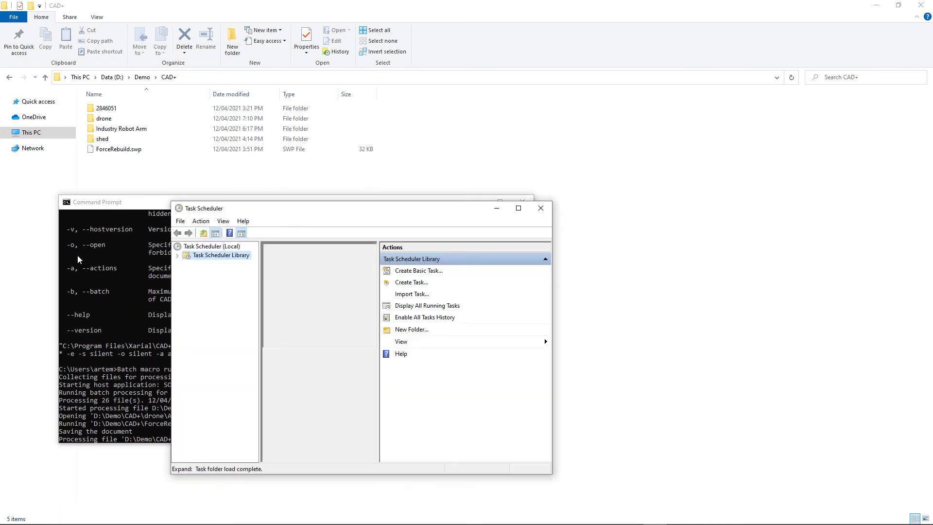
{"action": "left_click", "coordinate": [518, 209]}
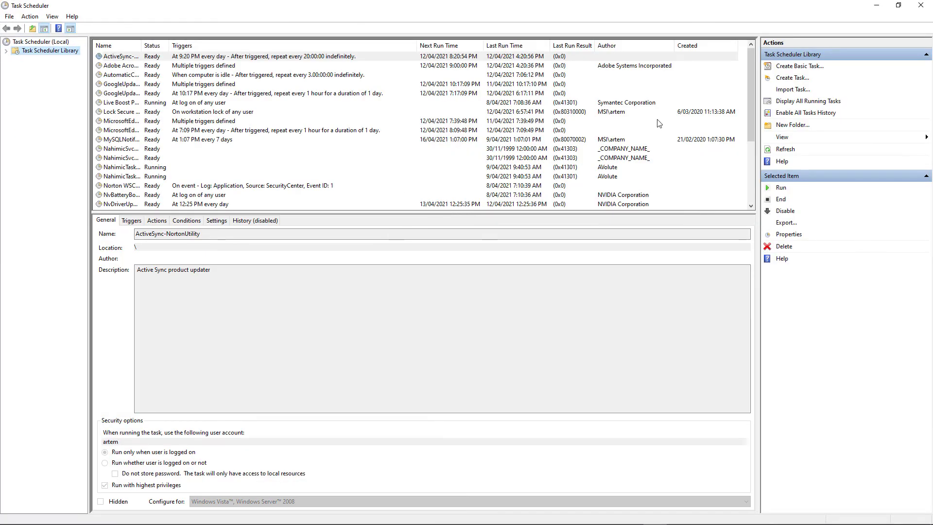
{"action": "left_click", "coordinate": [780, 80]}
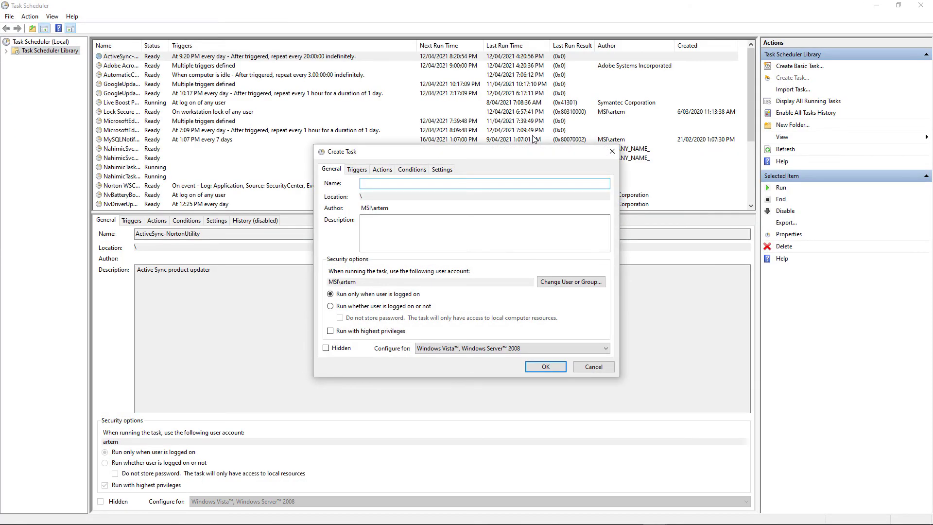
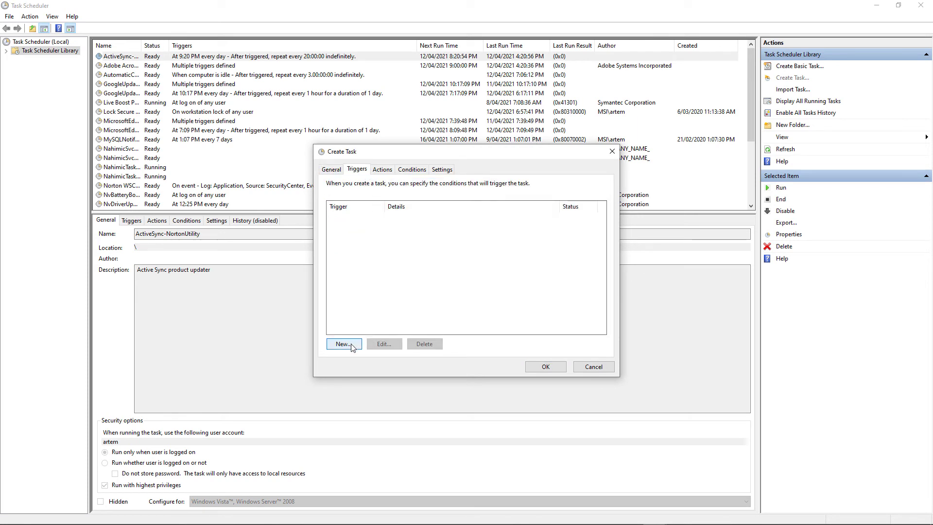
Step: Add a One time trigger starting at 12:00:00 AM on 12/04/2021
{"action": "left_click", "coordinate": [342, 344]}
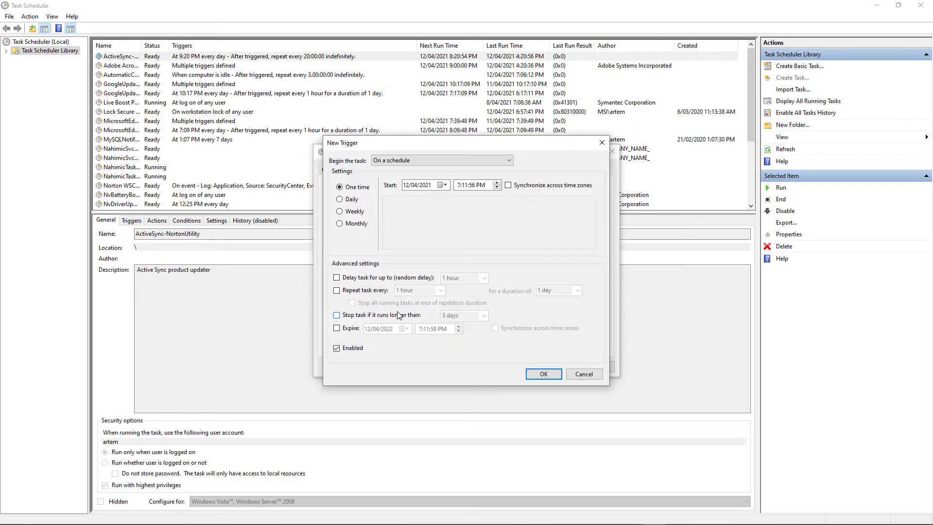
{"action": "left_click", "coordinate": [345, 201]}
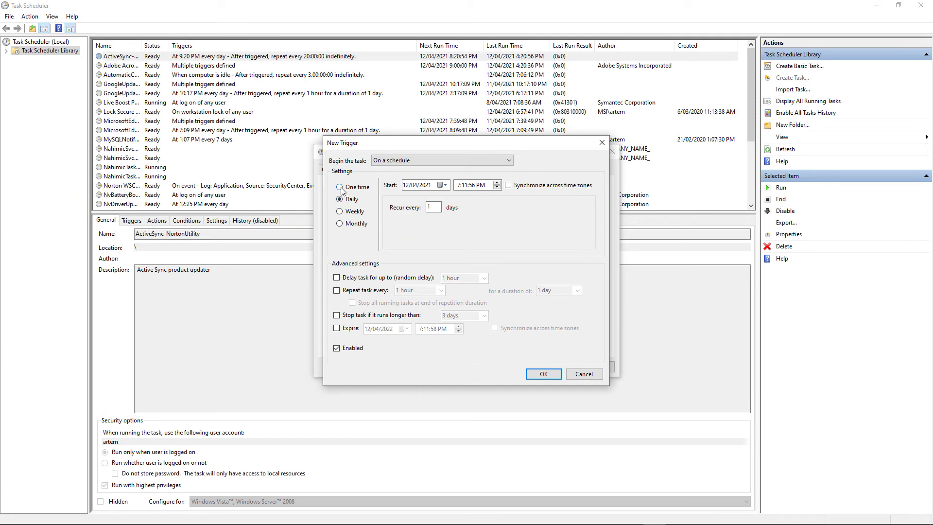
{"action": "left_click", "coordinate": [341, 188]}
{"action": "left_click", "coordinate": [458, 187]}
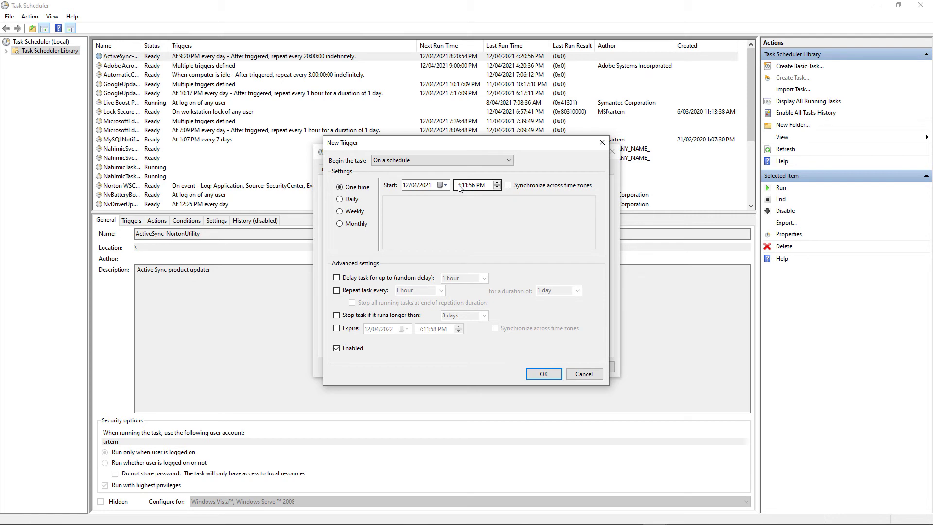
{"action": "type", "text": "120000a"}
{"action": "left_click", "coordinate": [535, 373]}
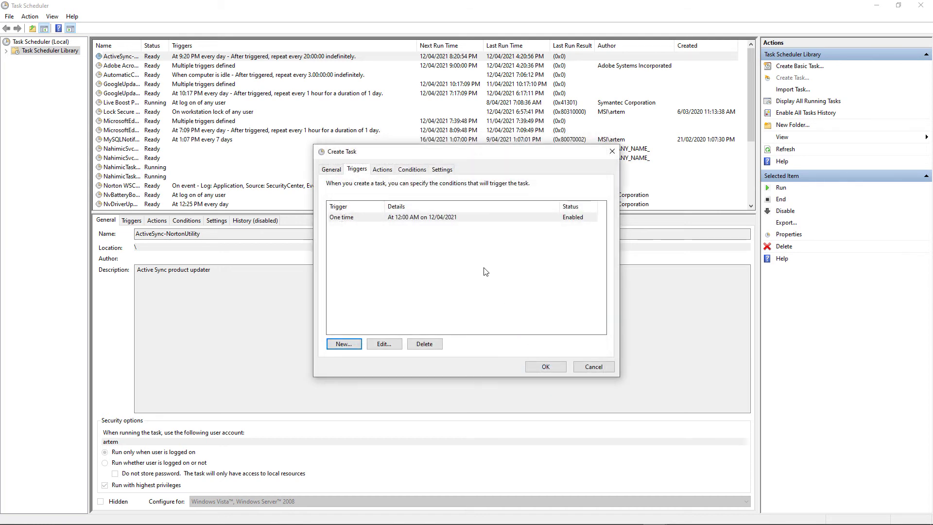
Step: Start a new Start a program action from the task's Actions tab
{"action": "left_click", "coordinate": [383, 171]}
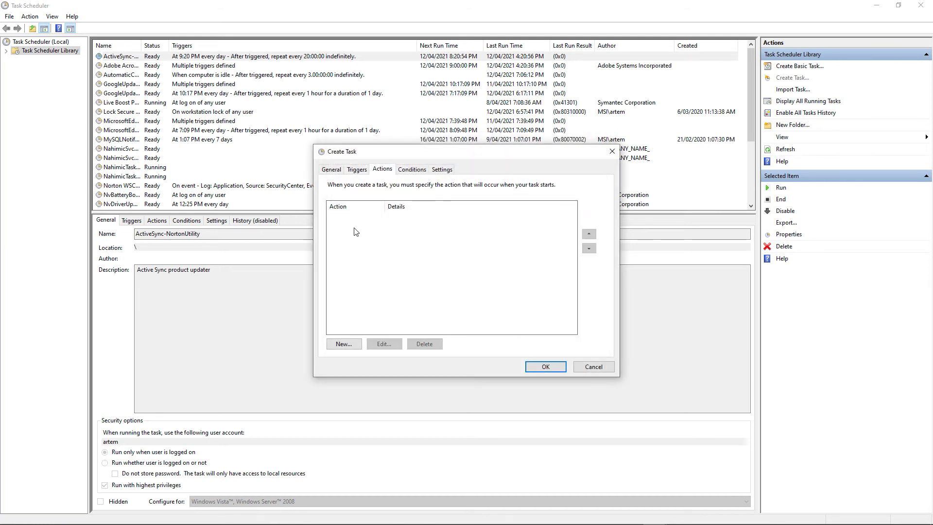
{"action": "left_click", "coordinate": [343, 344]}
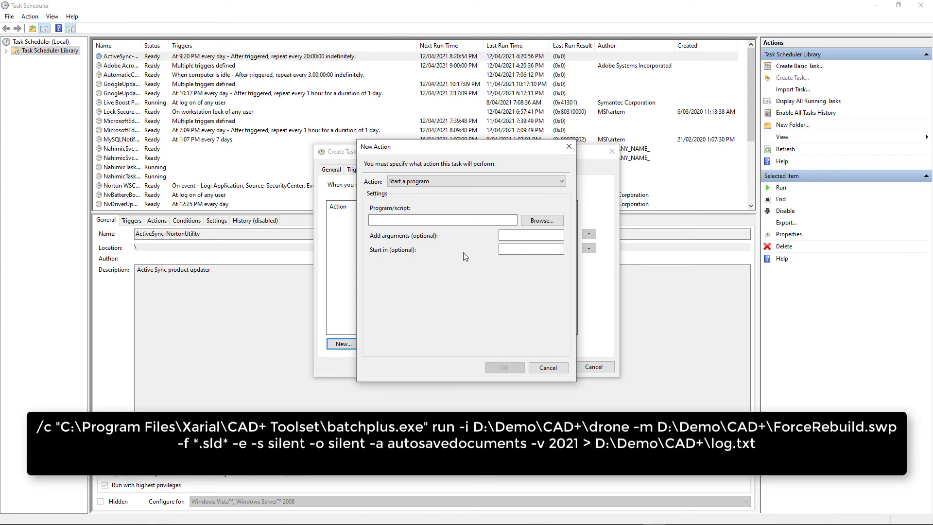
Step: Paste the batchplus command line as arguments and copy its D:\Demo\CAD+\ path
{"action": "left_click", "coordinate": [515, 235]}
{"action": "key", "text": "ctrl+v"}
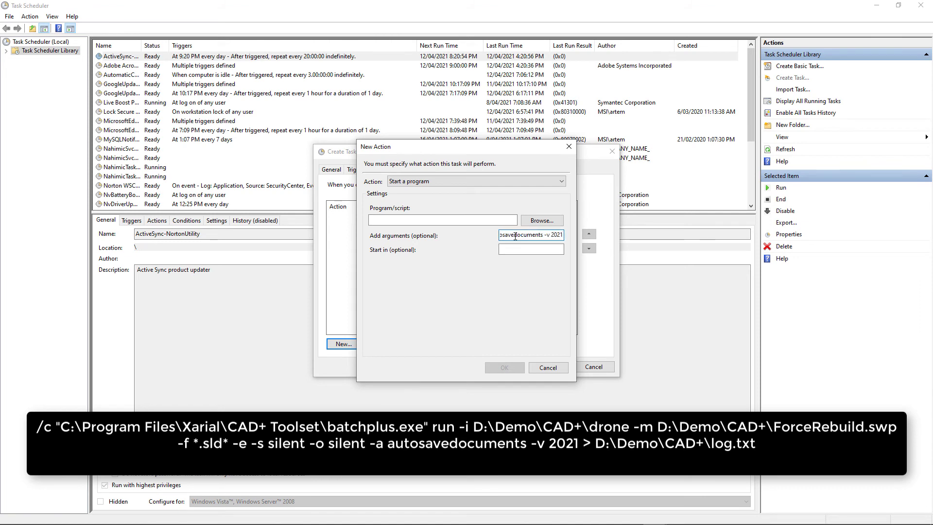
{"action": "key", "text": "Home"}
{"action": "key", "text": "ctrl+Right"}
{"action": "key", "text": "ctrl+Right"}
{"action": "key", "text": "ctrl+Right"}
{"action": "key", "text": "ctrl+Right"}
{"action": "key", "text": "ctrl+Right"}
{"action": "key", "text": "ctrl+Right"}
{"action": "key", "text": "ctrl+Right"}
{"action": "key", "text": "shift+Right"}
{"action": "key", "text": "shift+Right"}
{"action": "key", "text": "shift+Right"}
{"action": "key", "text": "shift+Right"}
{"action": "key", "text": "shift+Right"}
{"action": "key", "text": "shift+Right"}
{"action": "key", "text": "shift+Right"}
{"action": "key", "text": "shift+Right"}
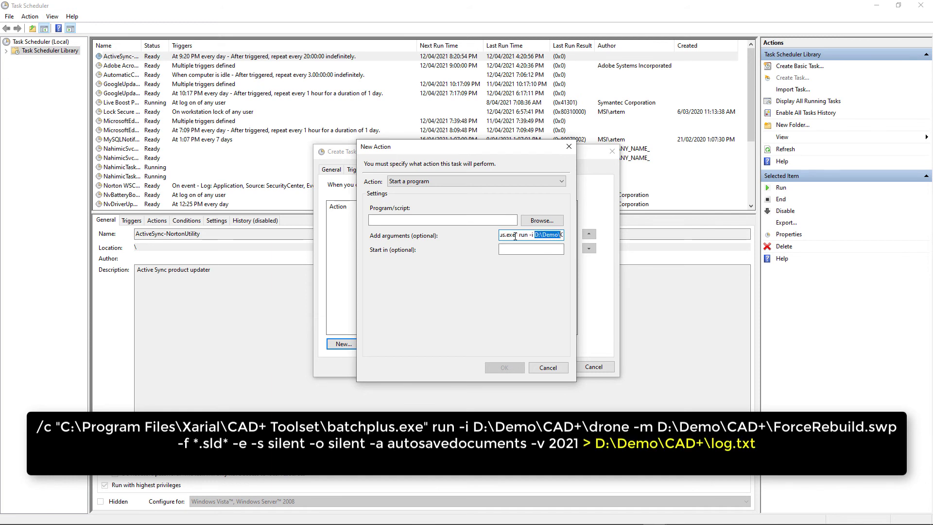
{"action": "key", "text": "shift+Right"}
{"action": "key", "text": "shift+Right"}
{"action": "key", "text": "shift+Right"}
{"action": "key", "text": "shift+Right"}
{"action": "key", "text": "shift+Right"}
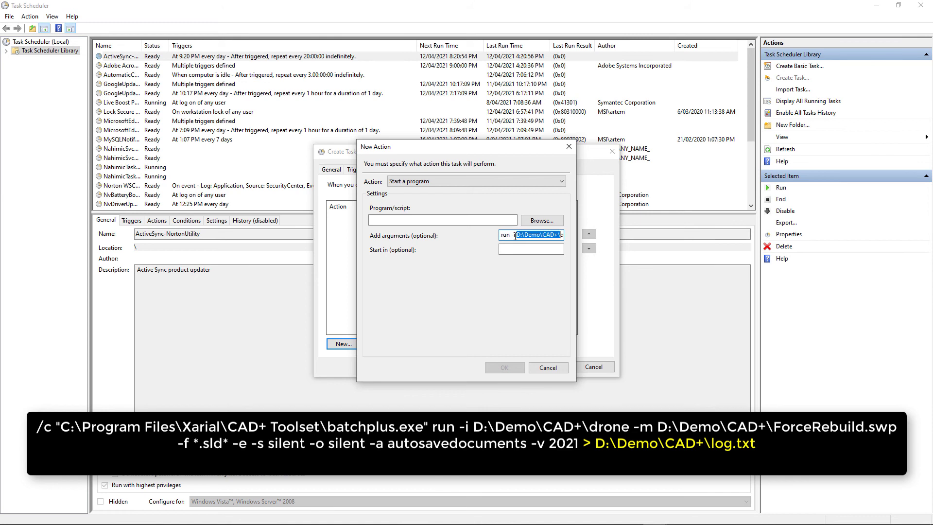
{"action": "right_click", "coordinate": [547, 235]}
{"action": "left_click", "coordinate": [569, 265]}
Step: Append '> D:\Demo\CAD+\log.txt' to the arguments to redirect output to the log
{"action": "left_click", "coordinate": [549, 235]}
{"action": "key", "text": "End"}
{"action": "type", "text": ">"}
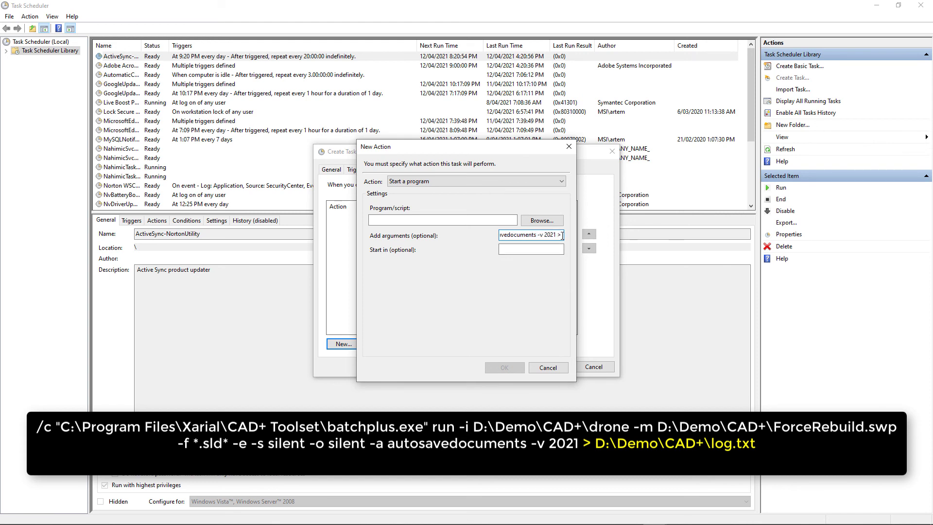
{"action": "right_click", "coordinate": [562, 236]}
{"action": "left_click", "coordinate": [584, 277]}
{"action": "type", "text": "log.txt"}
{"action": "key", "text": "Home"}
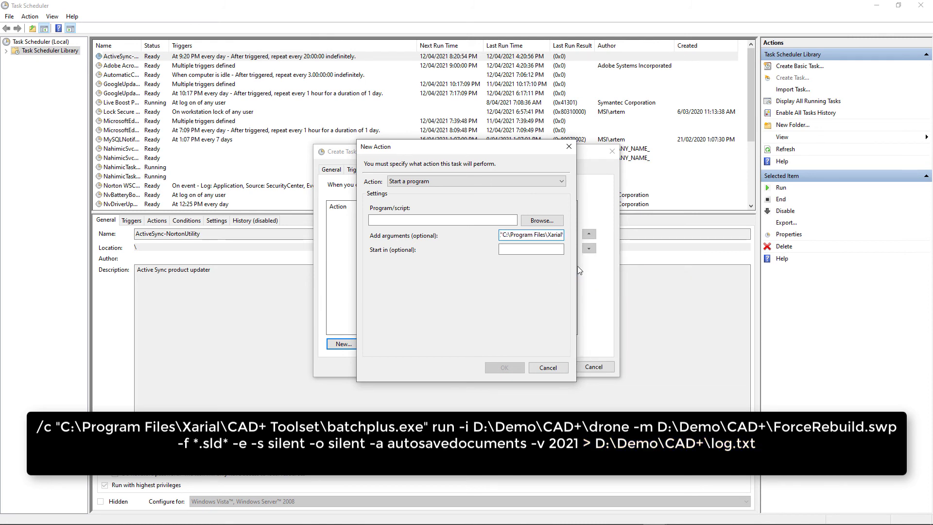
Step: Set the program/script to cmd and save the SW Update task
{"action": "left_click", "coordinate": [507, 223]}
{"action": "type", "text": "cmd"}
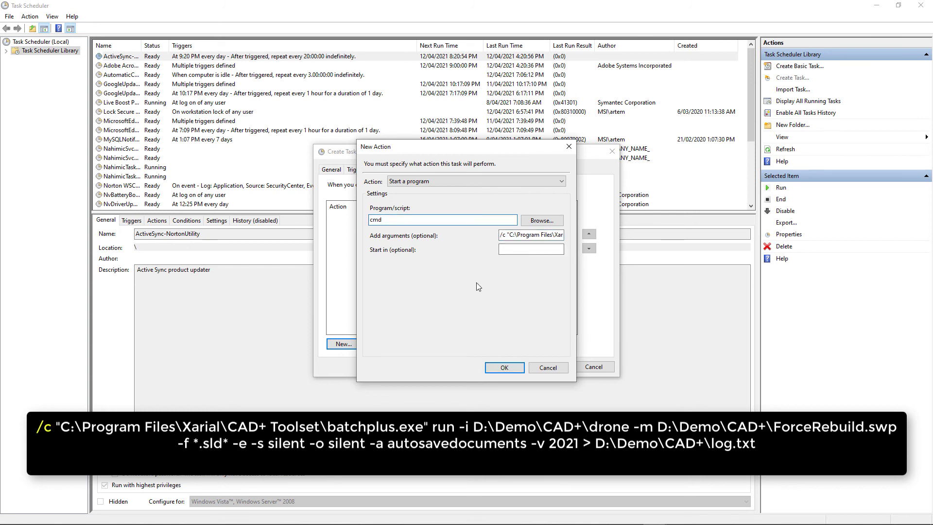
{"action": "left_click", "coordinate": [504, 367]}
{"action": "left_click", "coordinate": [541, 367]}
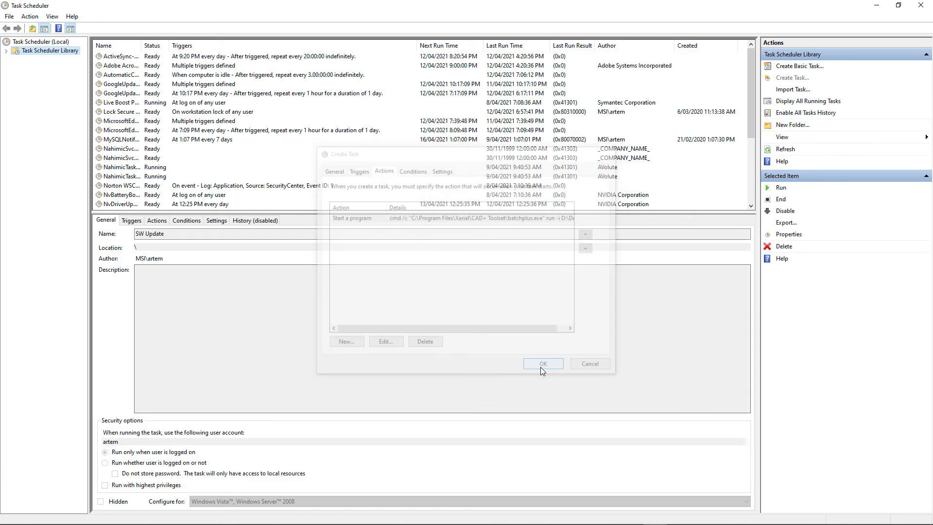
Step: Close Task Scheduler and the Command Prompt, leaving the CAD+ folder with log.txt in view
{"action": "left_click", "coordinate": [921, 4]}
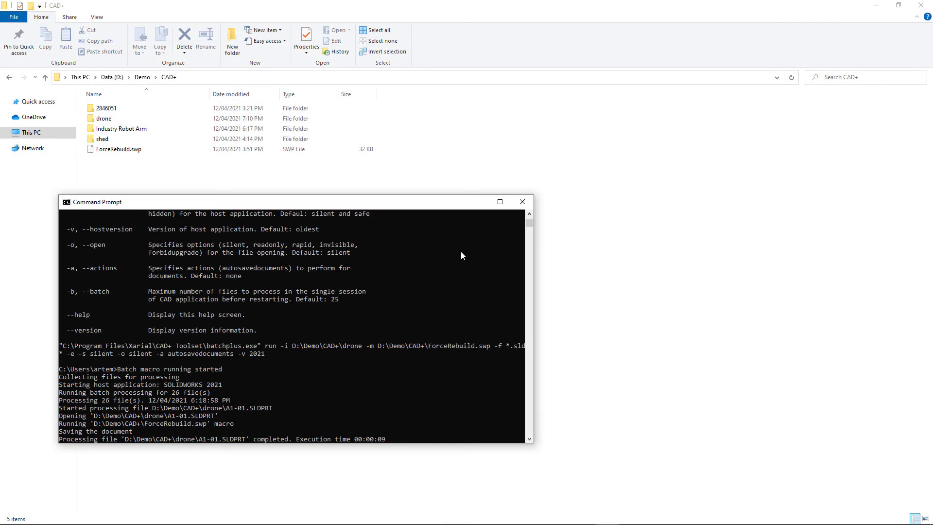
{"action": "left_click", "coordinate": [478, 201]}
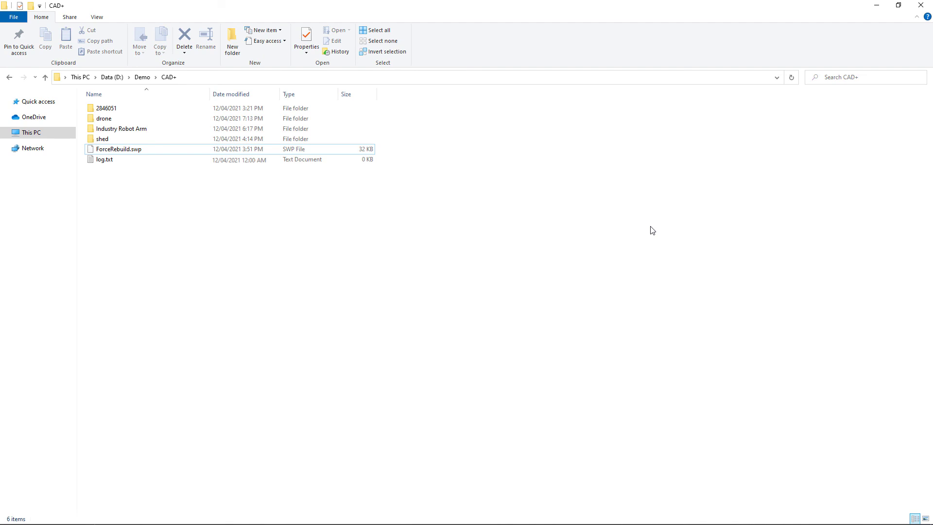
Step: Reopen the updated log.txt in Notepad and scroll to the Succeeded entries at 61.54% progress
{"action": "double_click", "coordinate": [116, 163]}
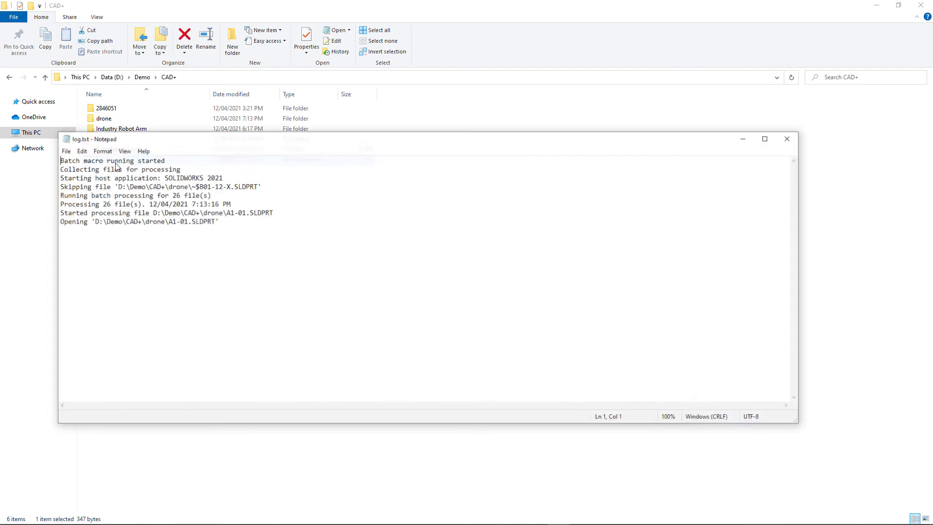
{"action": "left_click", "coordinate": [787, 139]}
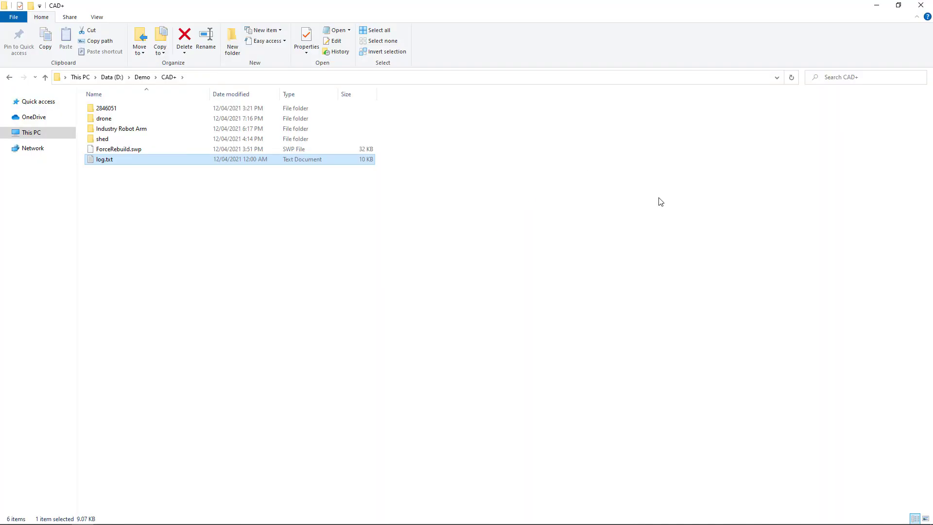
{"action": "left_click", "coordinate": [652, 199]}
{"action": "double_click", "coordinate": [125, 161]}
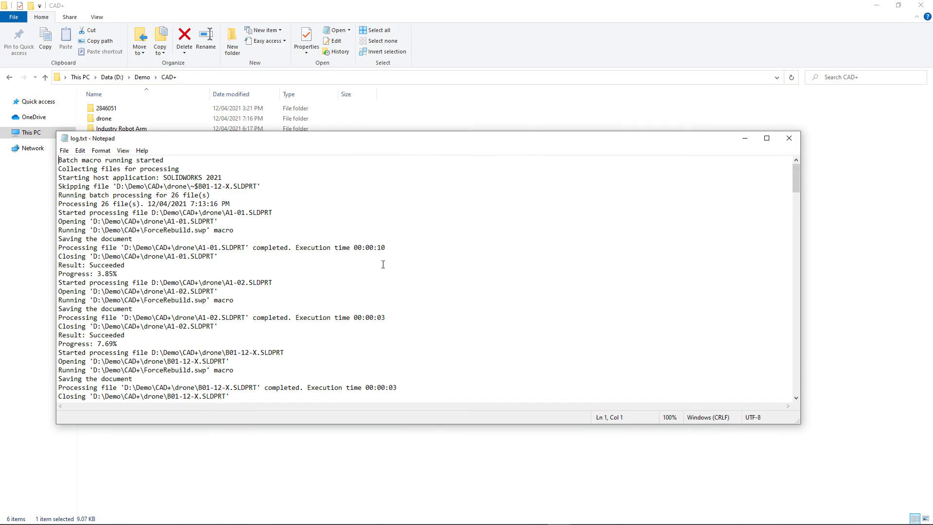
{"action": "scroll", "coordinate": [382, 272], "scroll_direction": "down", "scroll_amount": 15}
{"action": "scroll", "coordinate": [382, 272], "scroll_direction": "down", "scroll_amount": 20}
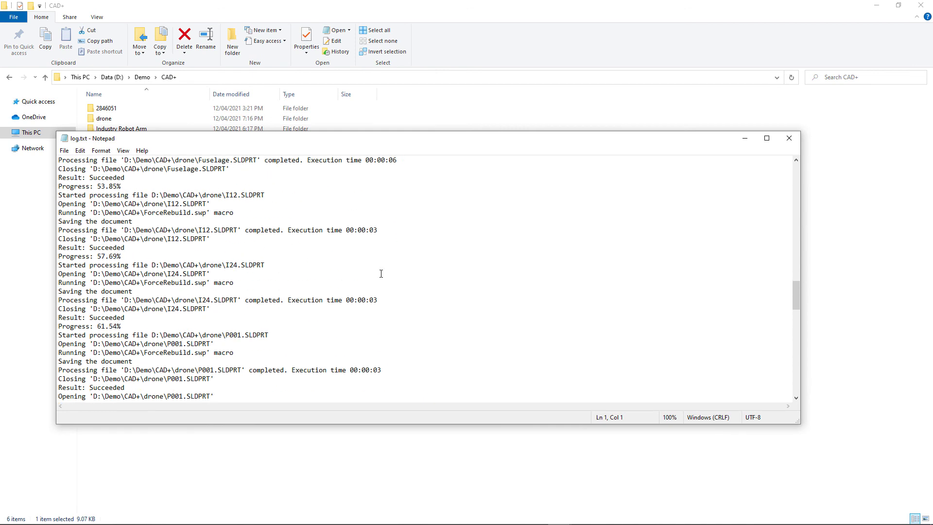